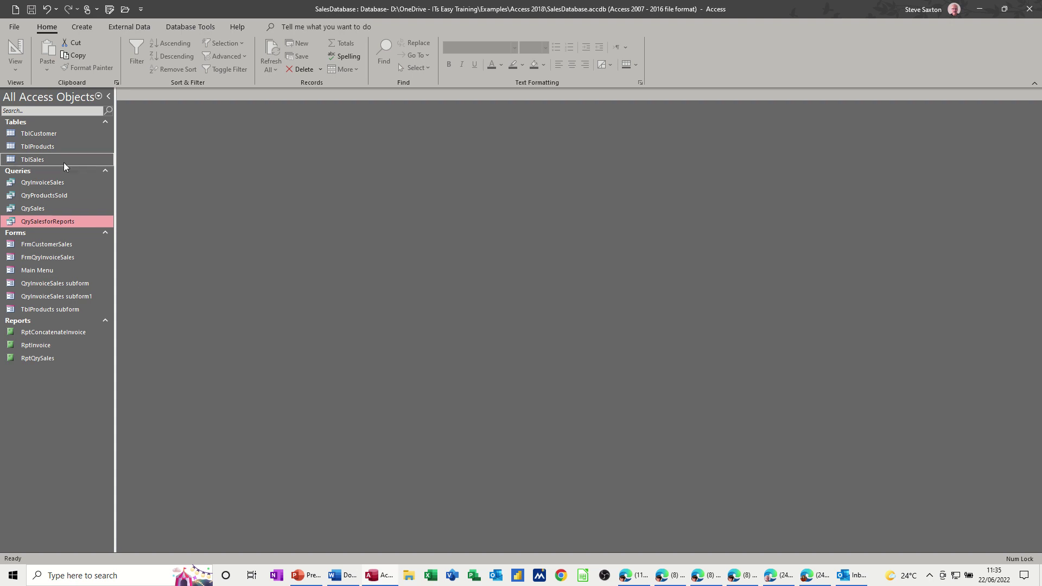
Open the existing RptQrySales report, answer its parameter prompts, review and close it
double_click(24, 358)
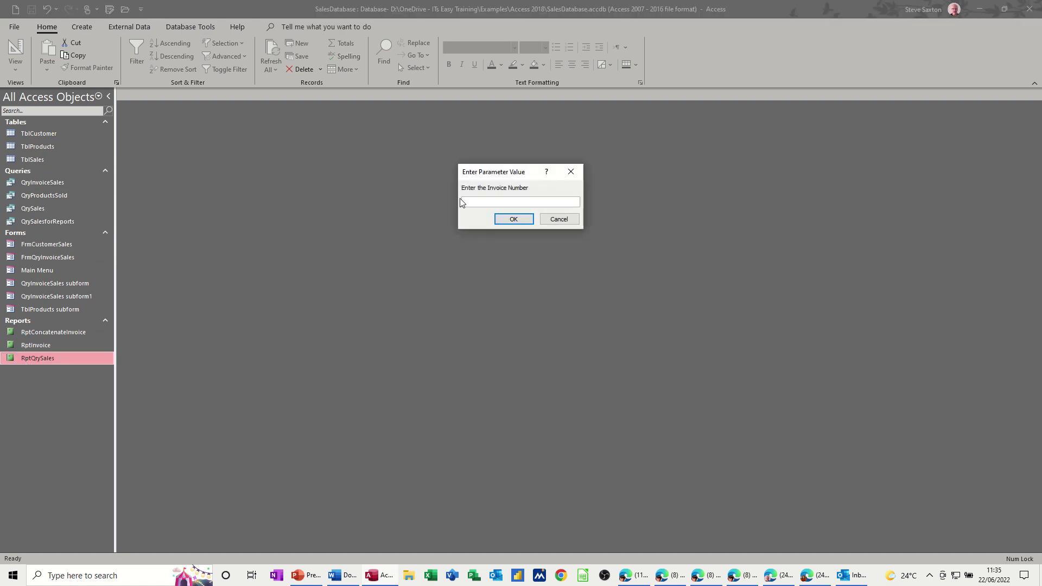
text(1)
click(506, 221)
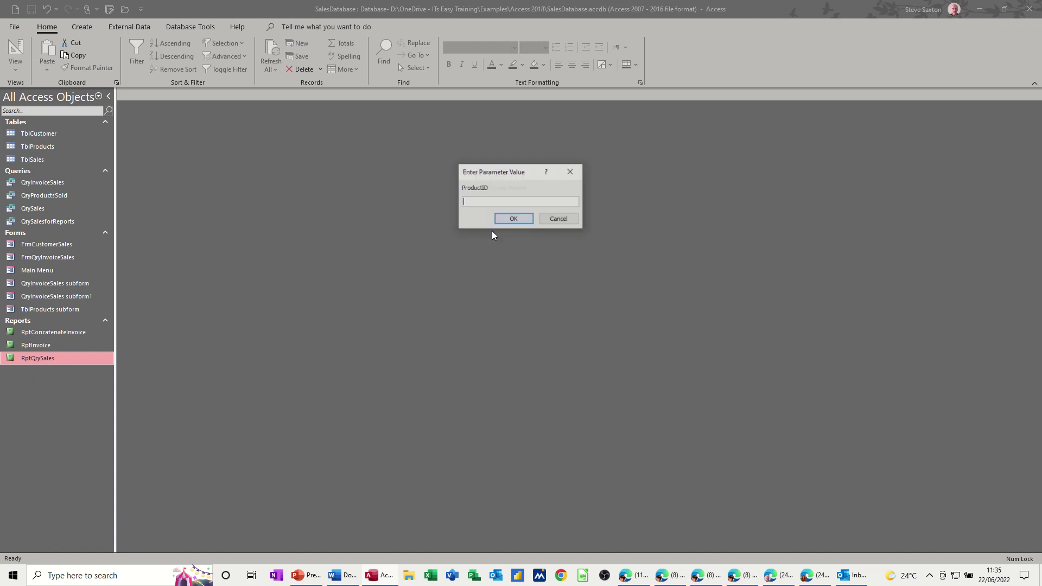
click(525, 222)
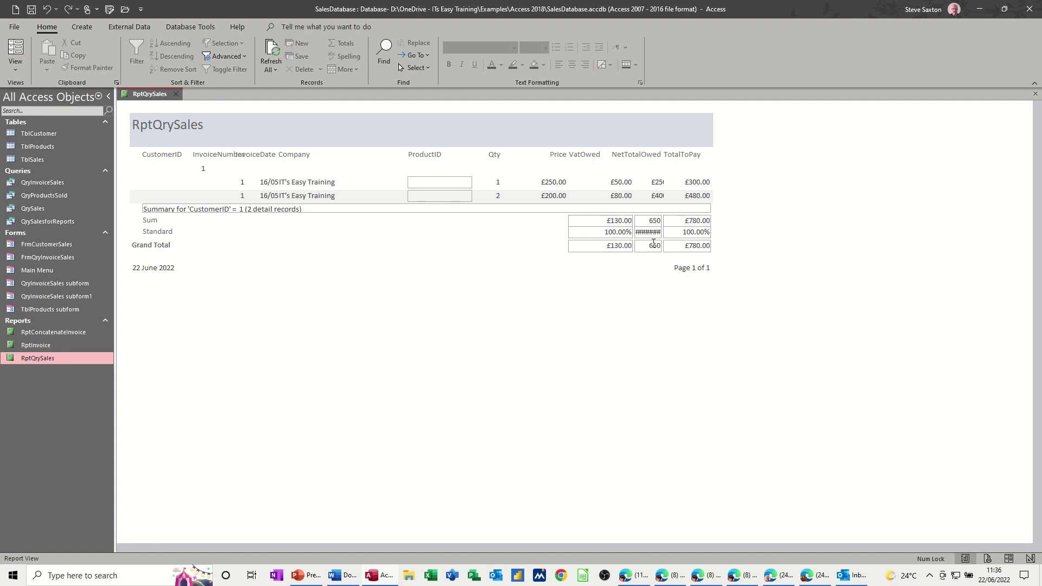
click(178, 95)
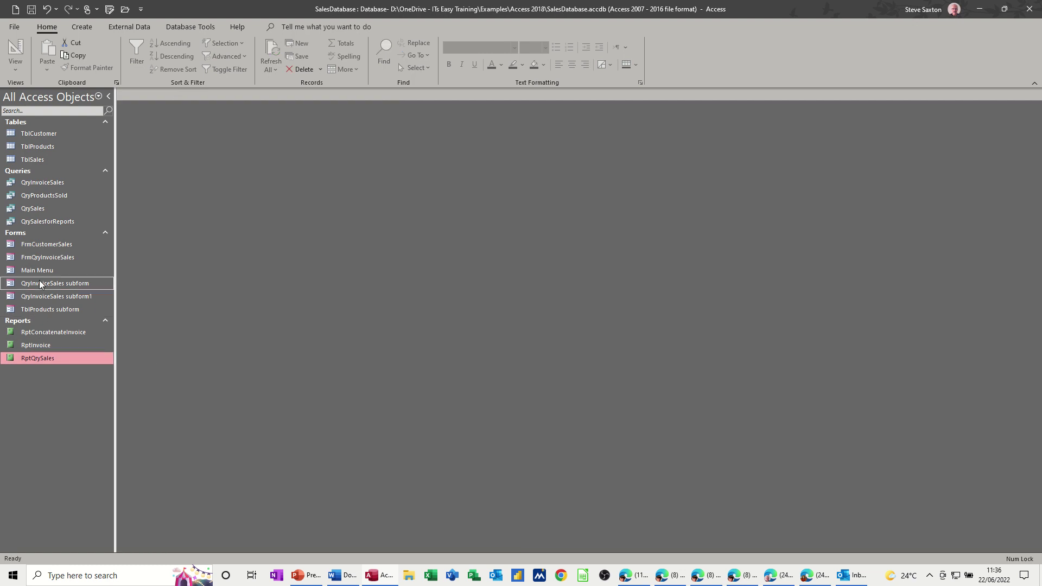
Inspect the QrySales and QrySalesforReports queries in design view, then close them
click(37, 209)
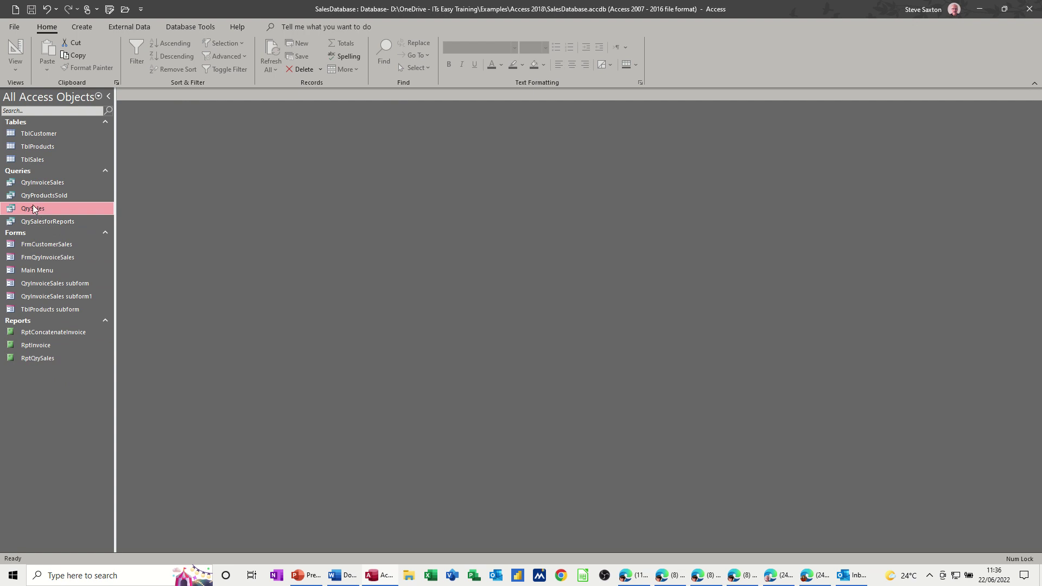
right_click(34, 208)
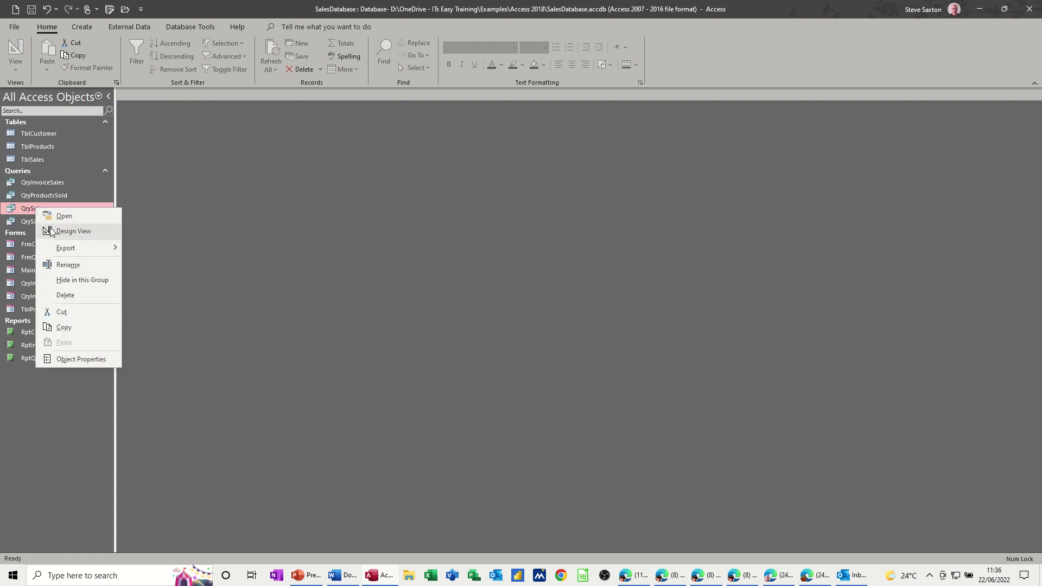
click(52, 229)
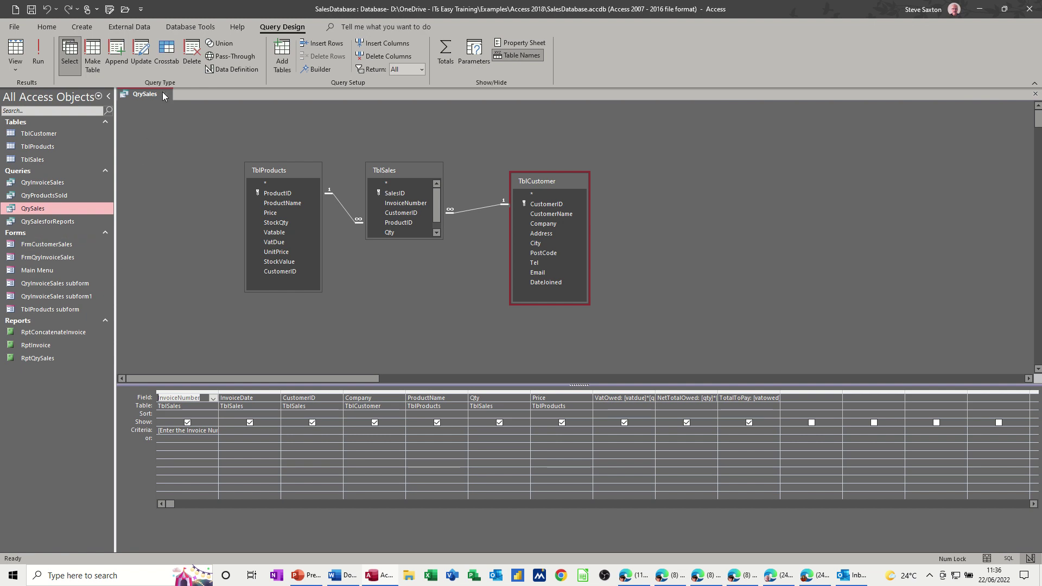
key(ctrl+w)
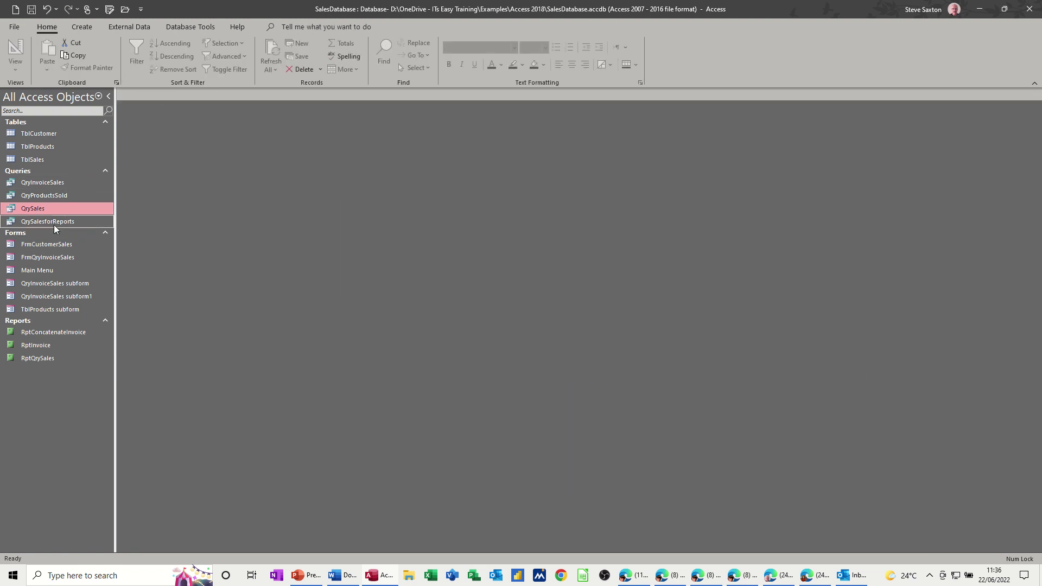
click(53, 225)
right_click(53, 221)
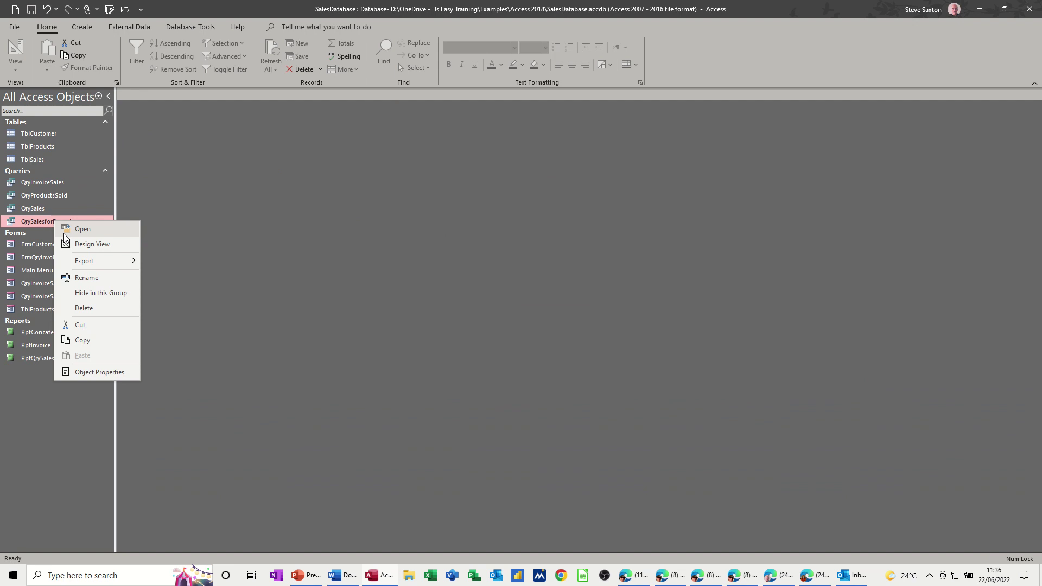
click(73, 244)
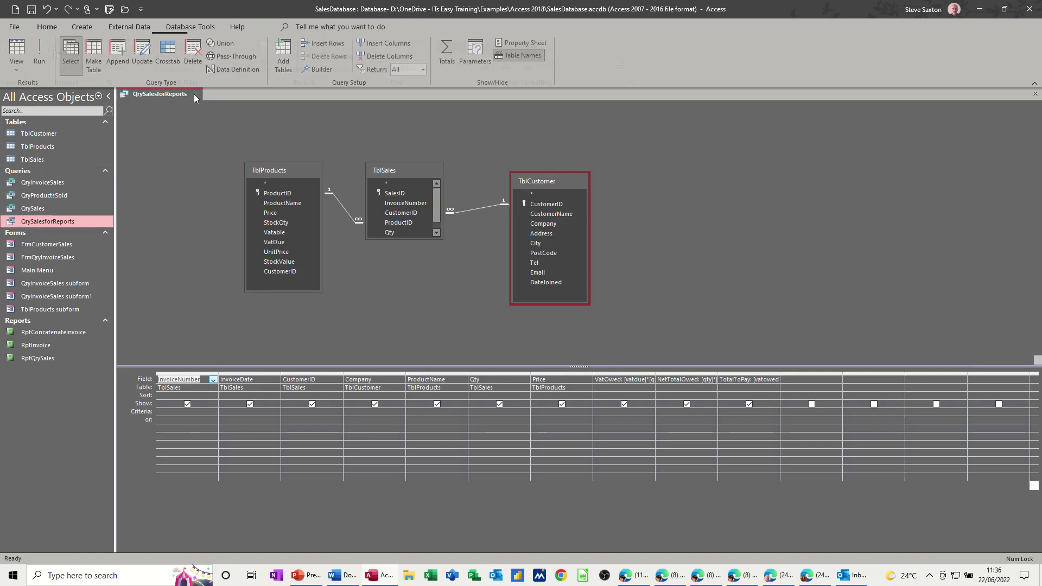
key(ctrl+w)
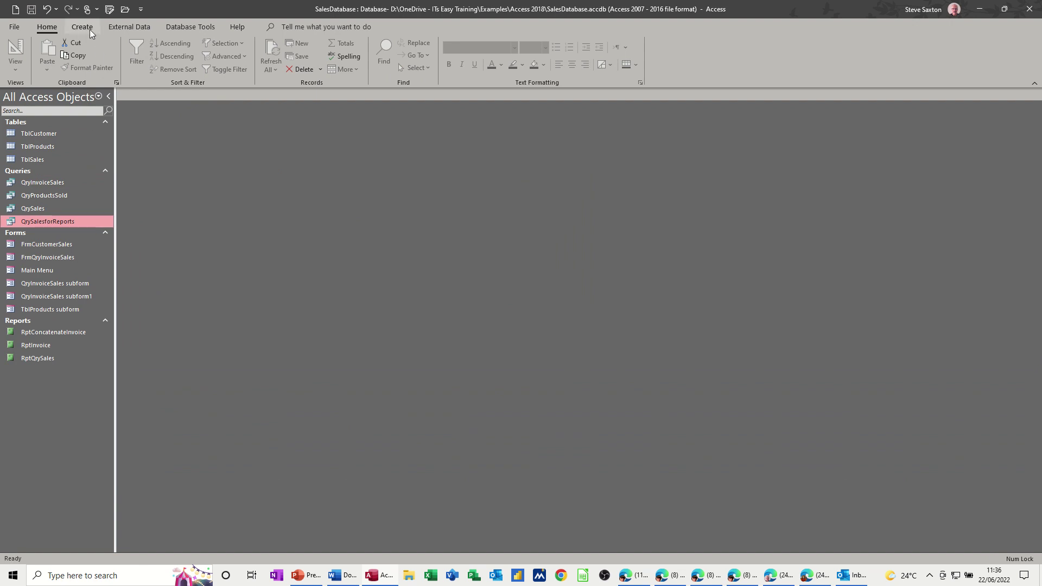
Create a blank report in design view with QrySalesforReports as its record source
click(82, 27)
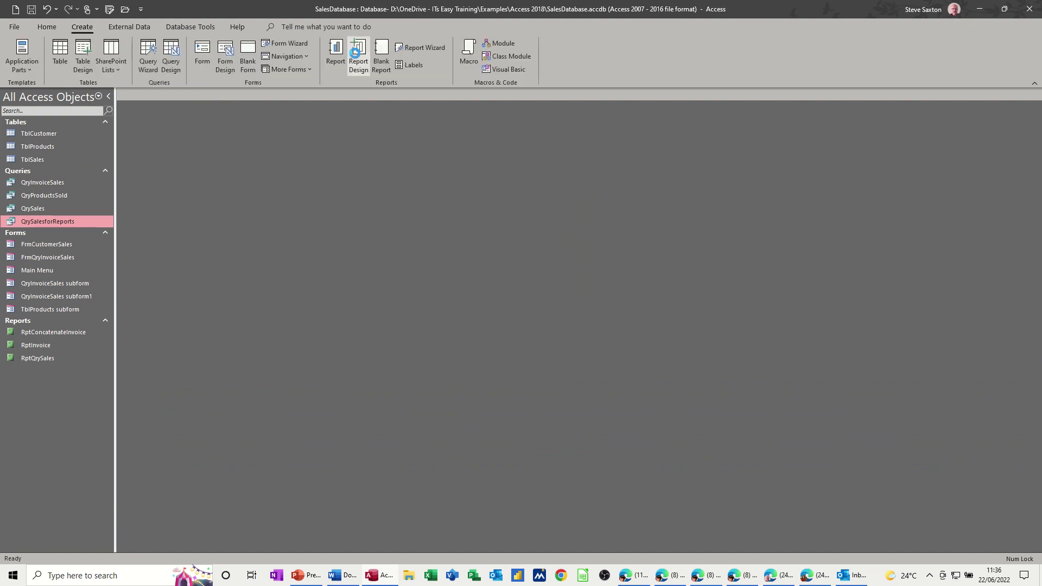
click(355, 51)
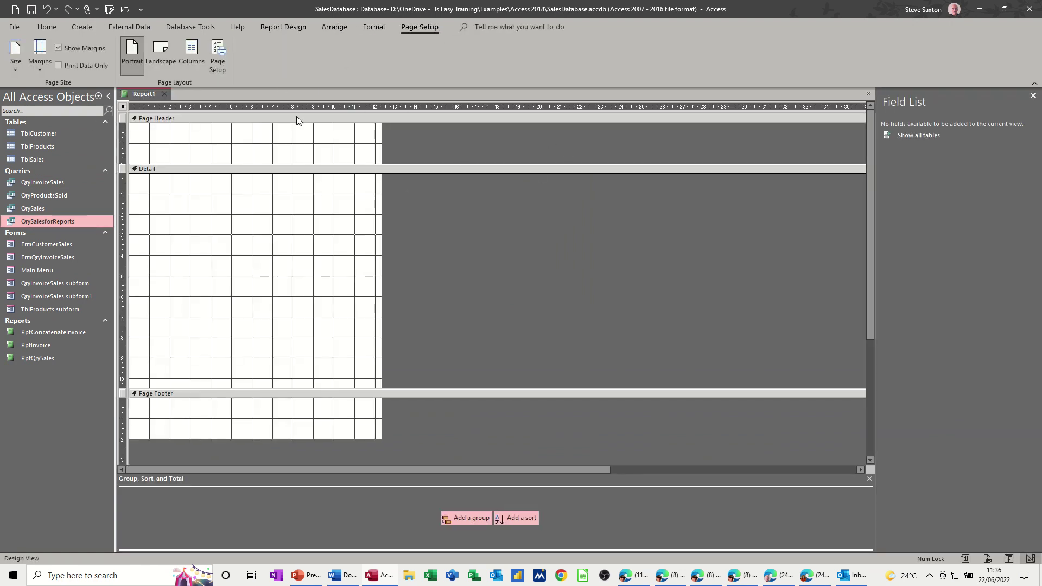
click(294, 30)
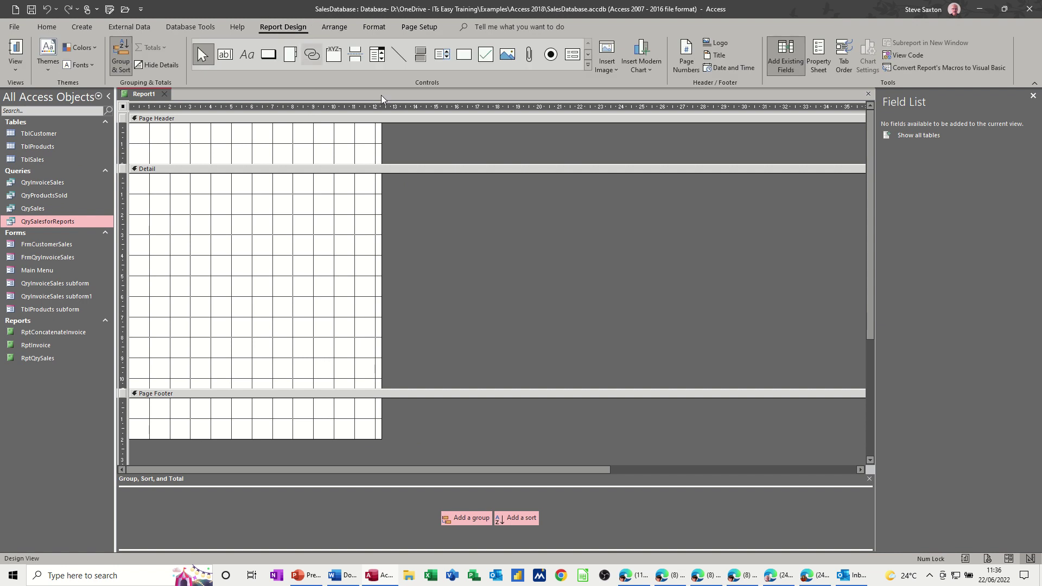
click(818, 61)
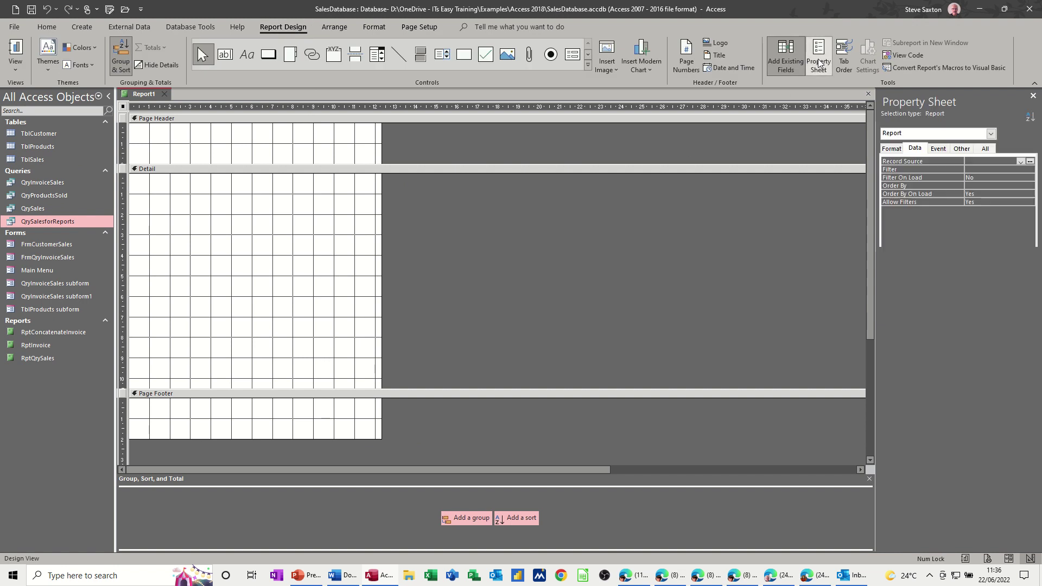
click(990, 161)
click(1019, 161)
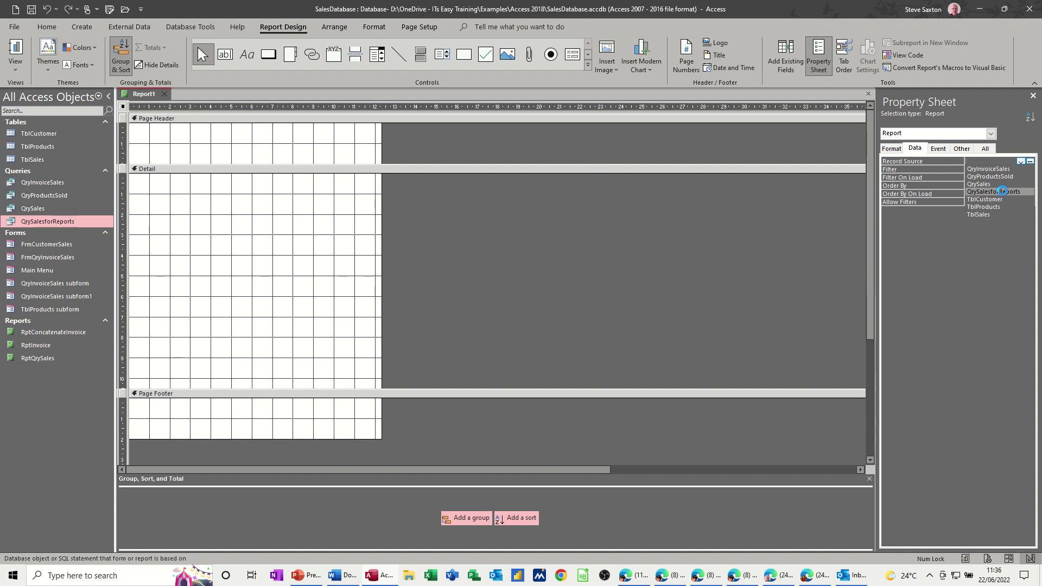
click(1002, 191)
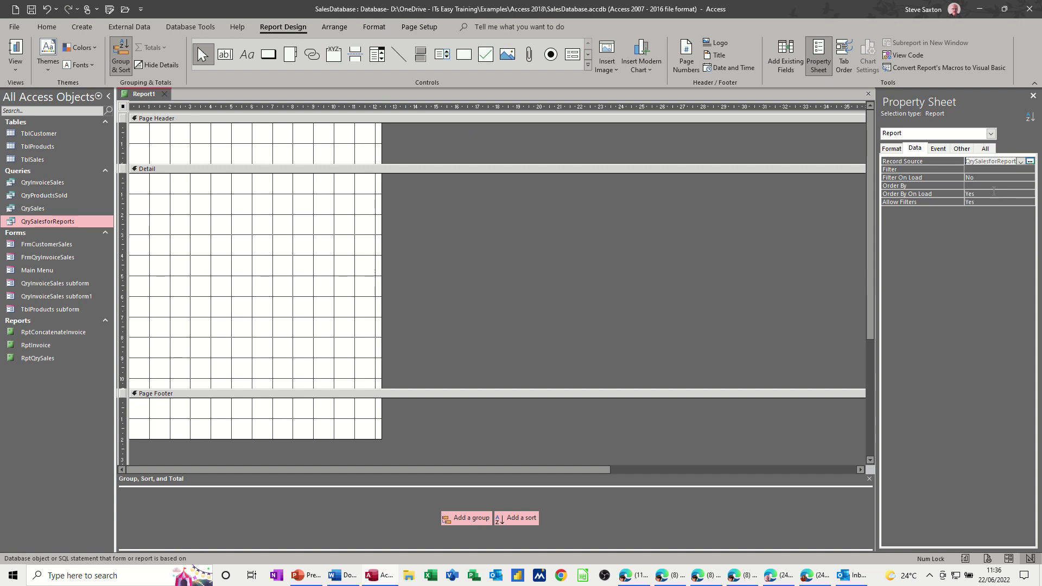
click(796, 66)
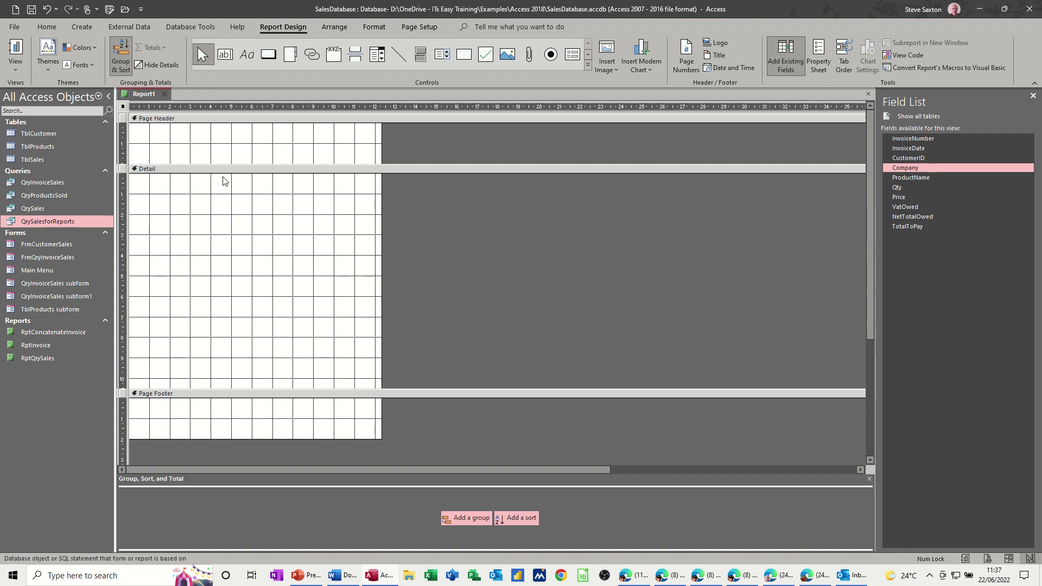
Group the report by InvoiceNumber, then by Company within each invoice
click(454, 517)
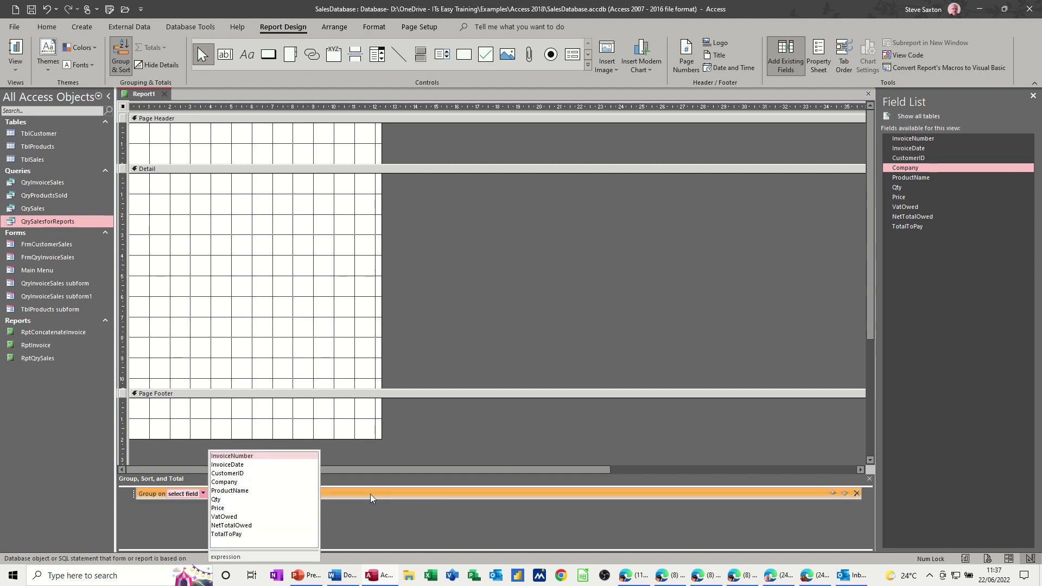
click(238, 457)
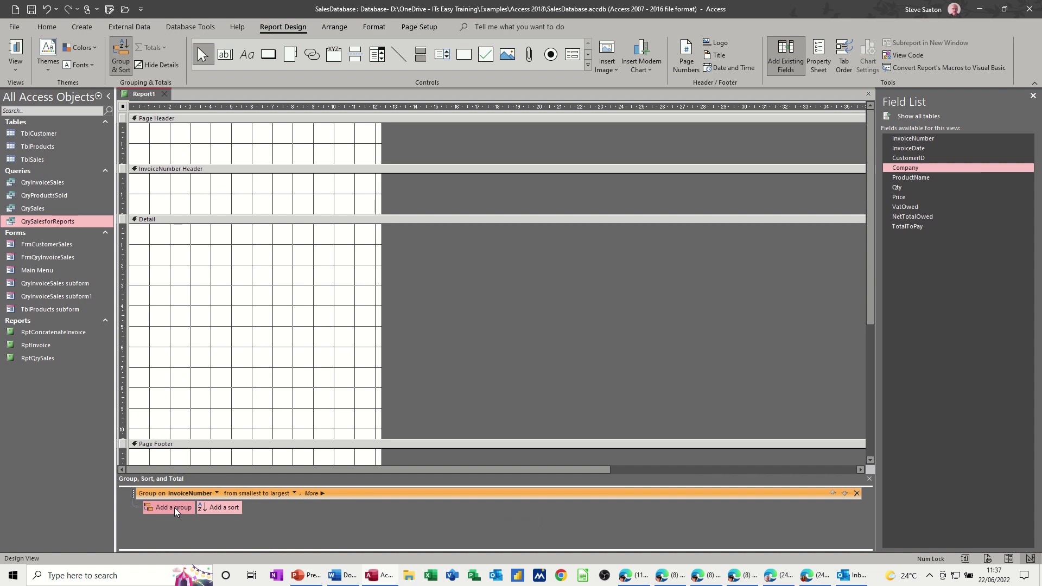
click(174, 507)
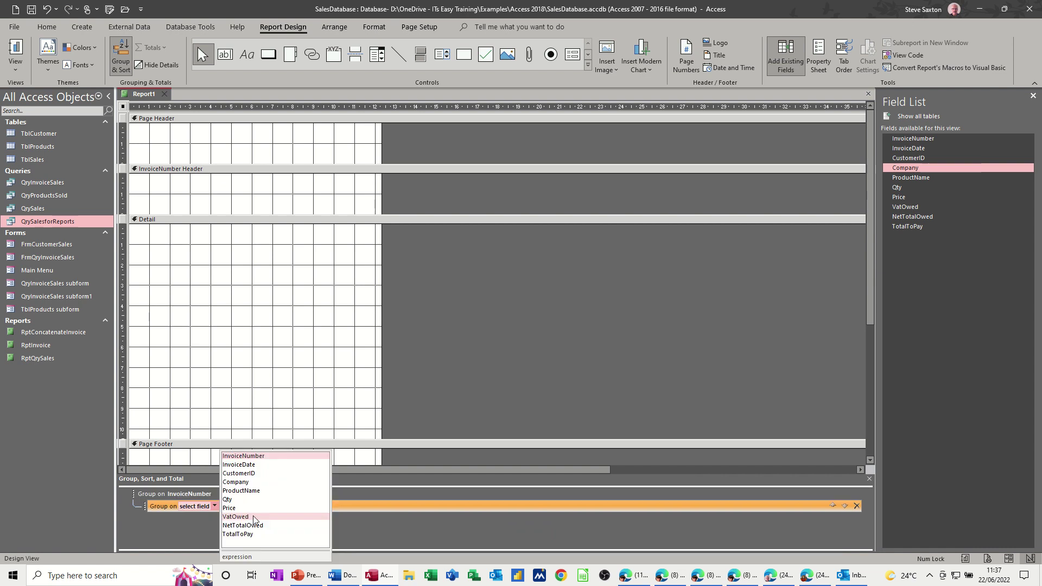
click(247, 484)
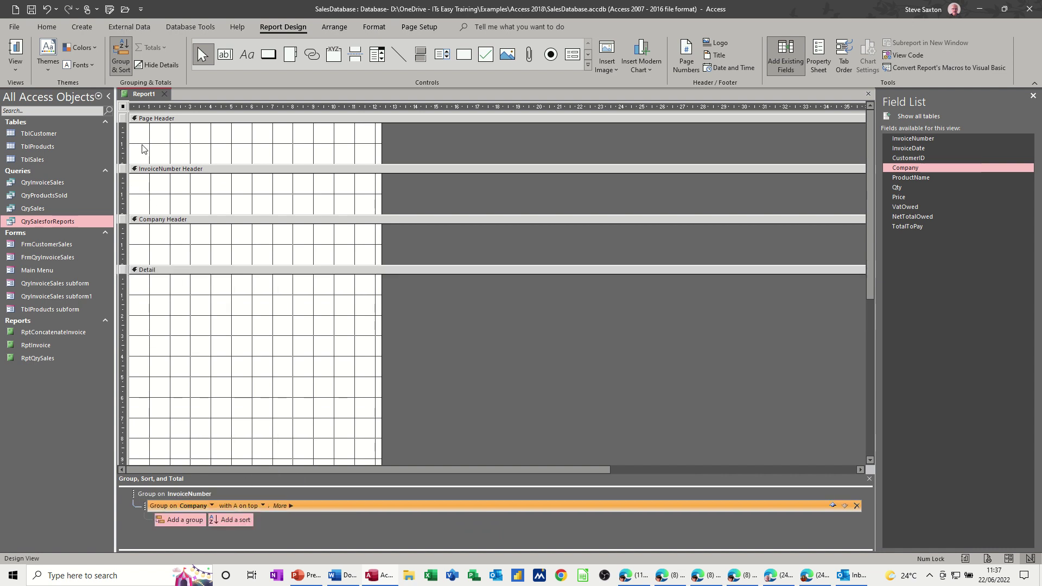
scroll(250, 309, down, 1)
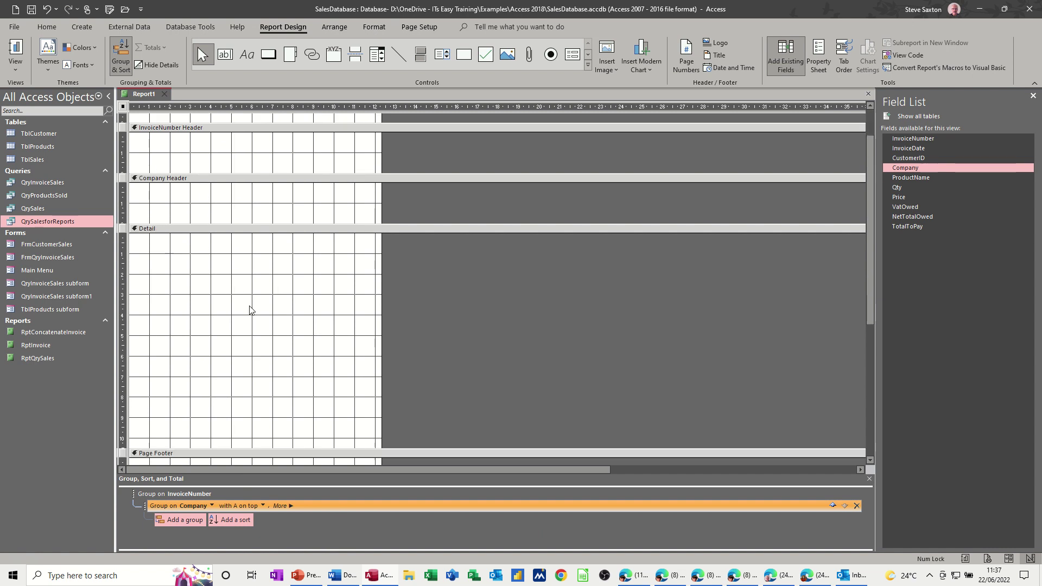
scroll(250, 309, down, 1)
scroll(250, 309, down, 1)
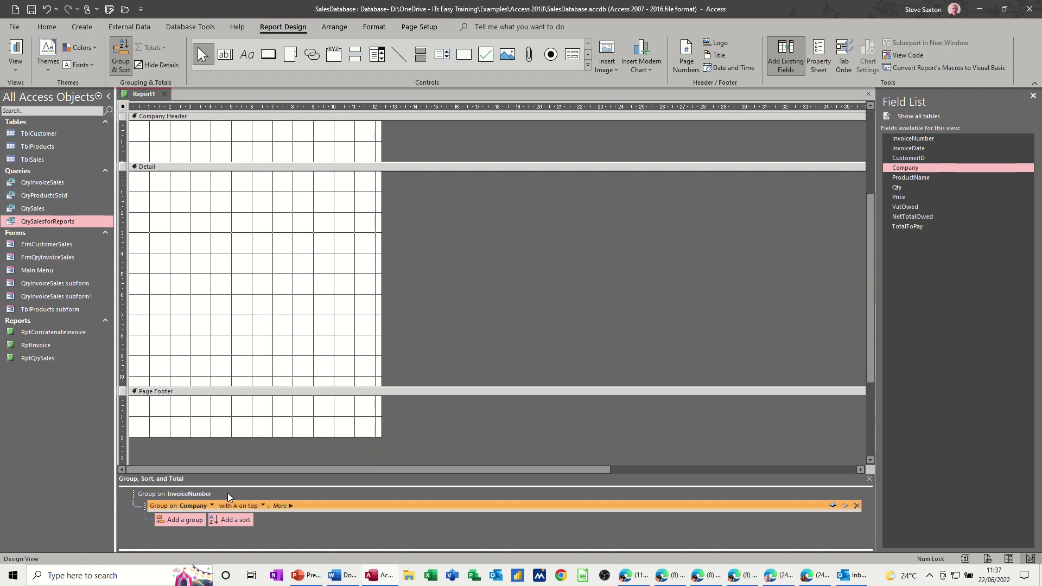
Give the Company group a footer section and shrink the Detail section height
click(292, 505)
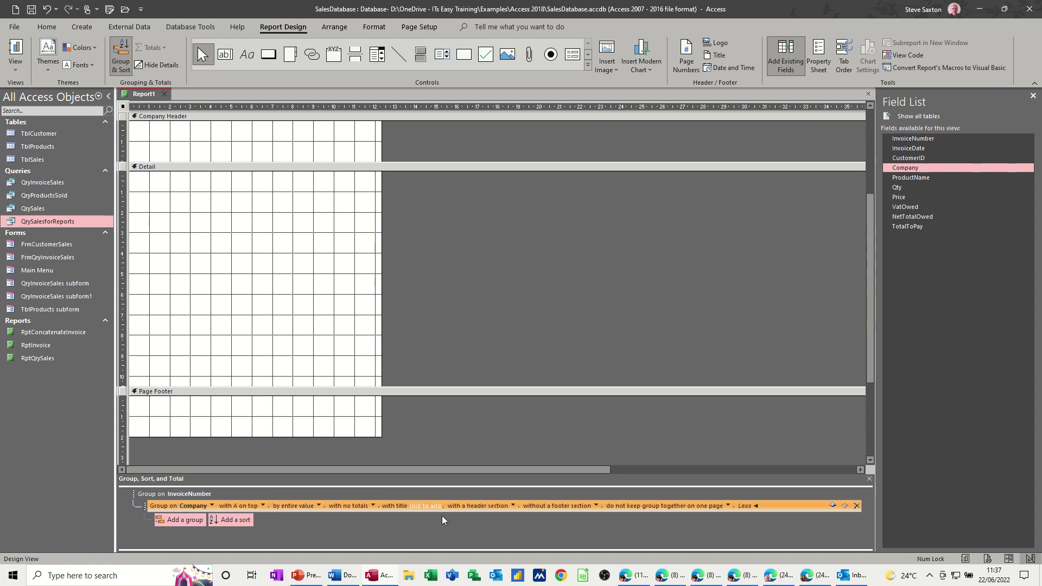
click(597, 506)
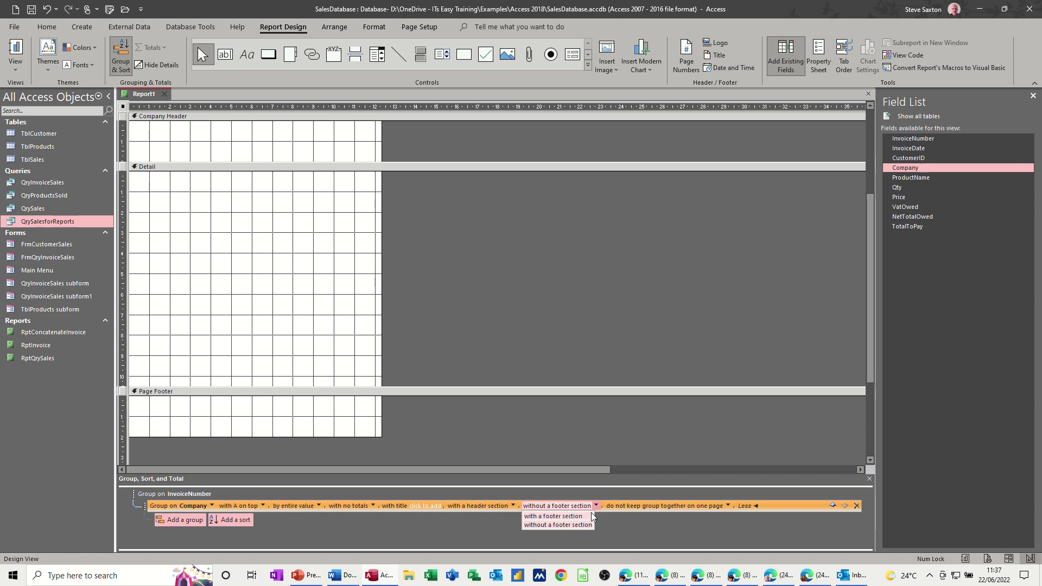
click(559, 516)
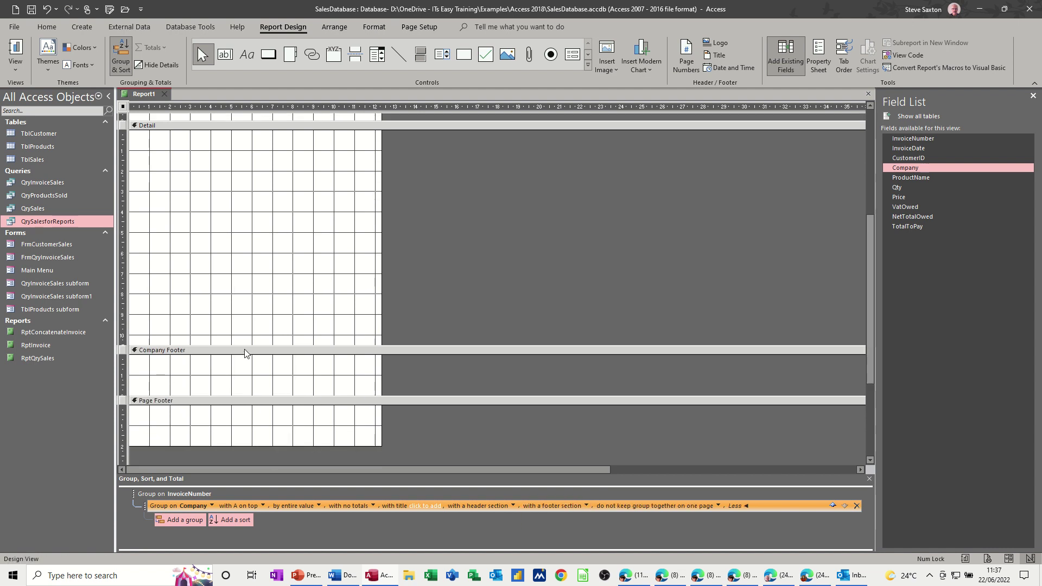
drag(245, 346, 245, 254)
scroll(377, 290, up, 3)
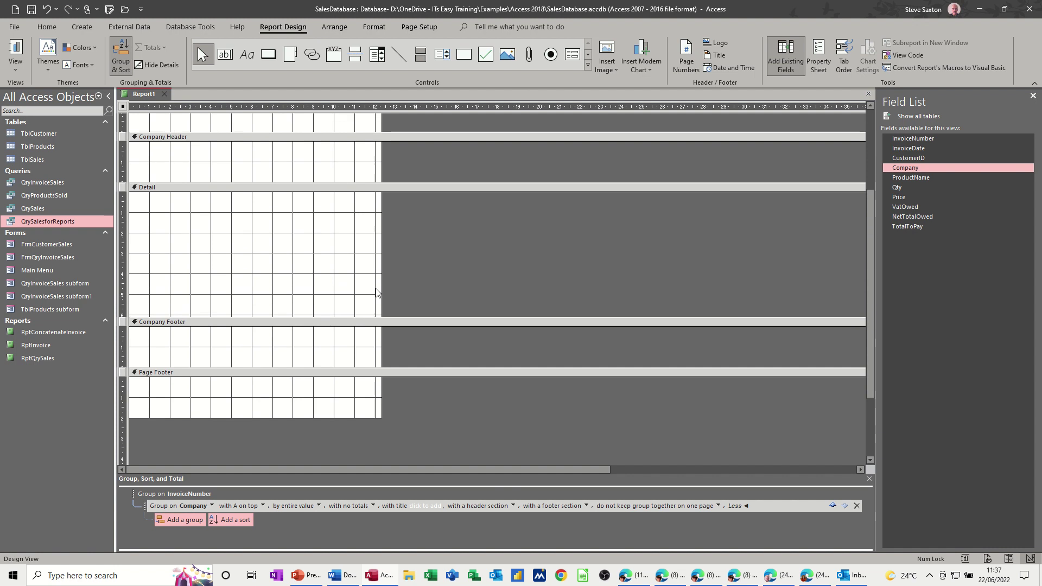
scroll(378, 291, up, 1)
scroll(203, 199, up, 1)
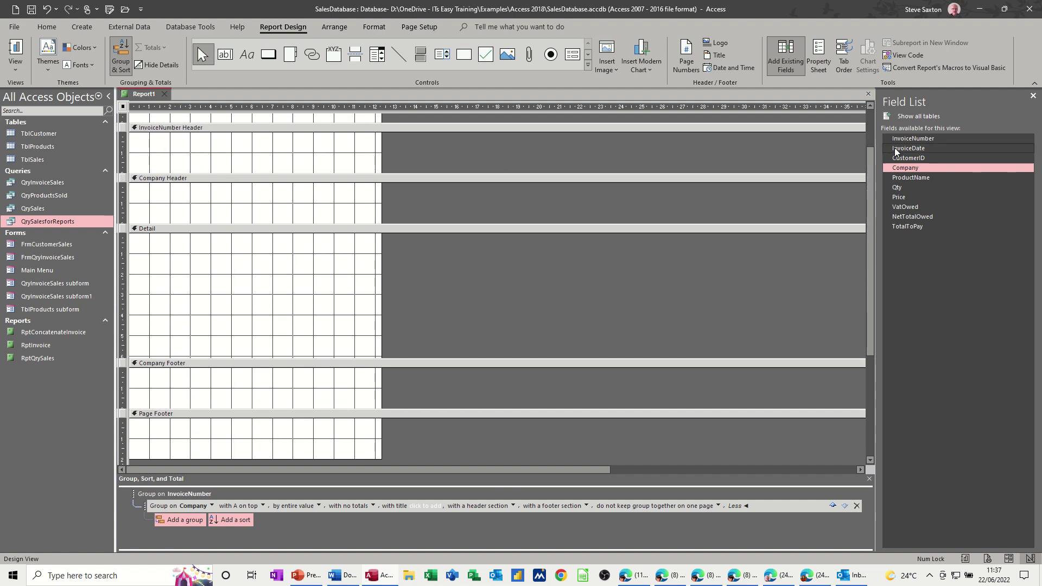
Place the InvoiceNumber field in its group header with the caption 'Invoice Number'
drag(904, 139, 220, 141)
click(154, 137)
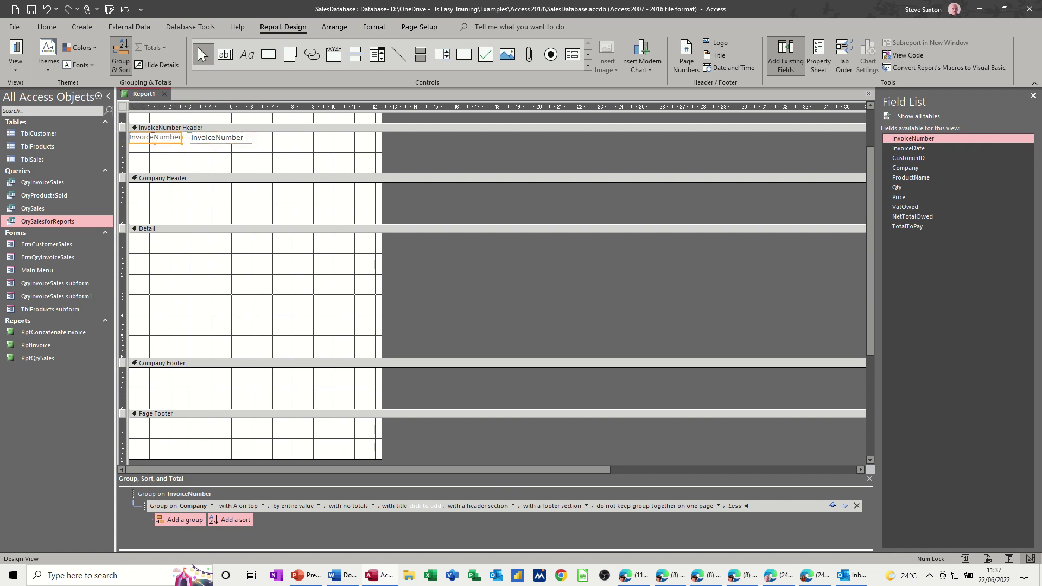
click(153, 138)
click(196, 161)
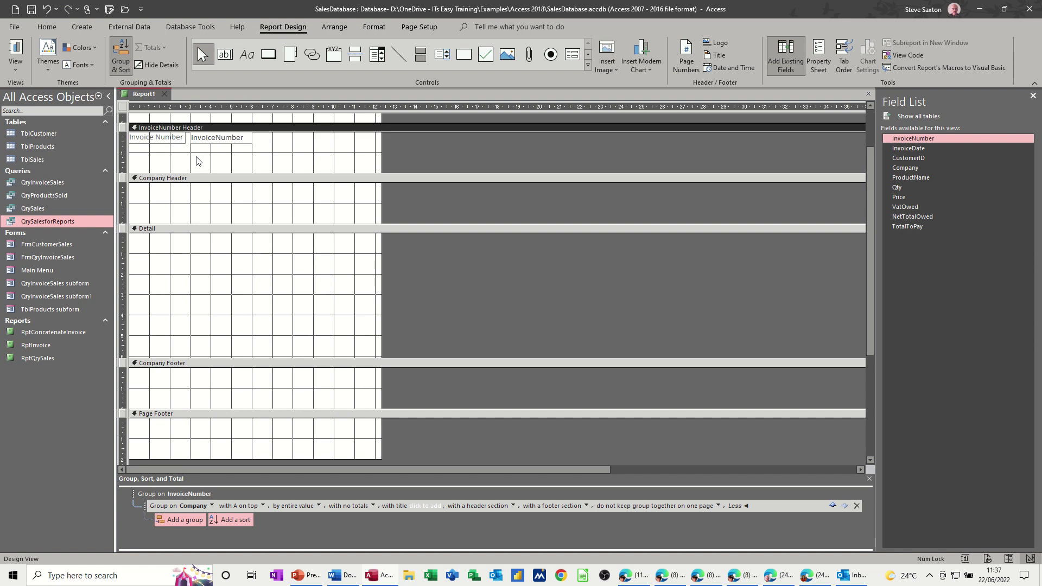
Preview the report with real data, then return to design view
click(15, 56)
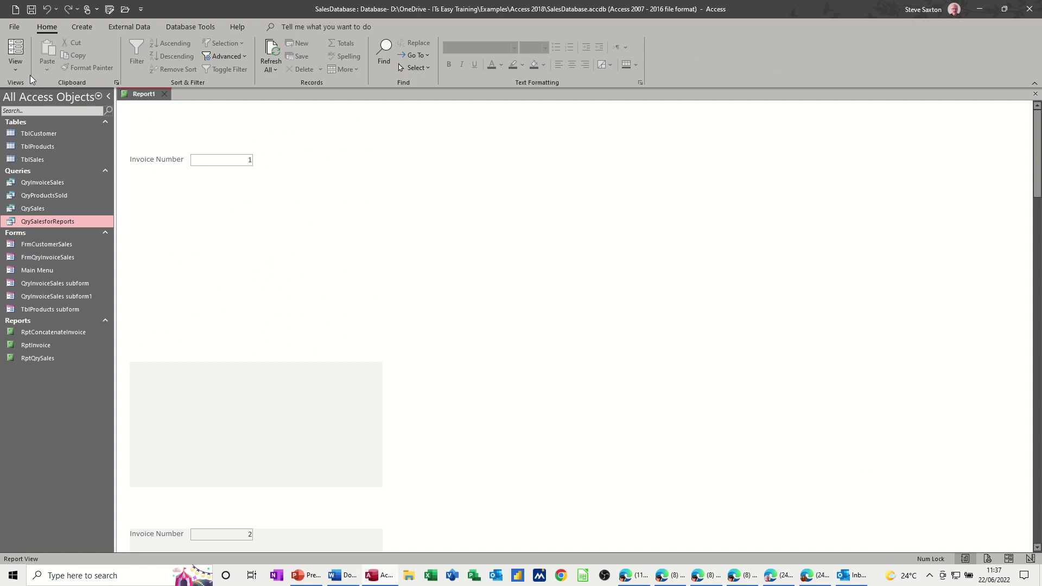
click(17, 73)
click(37, 168)
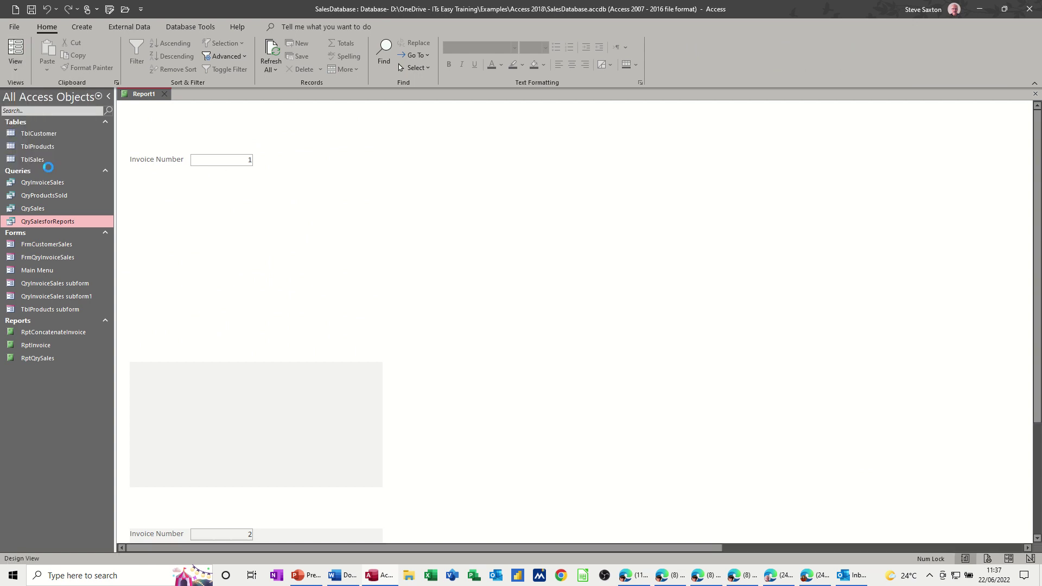
click(198, 181)
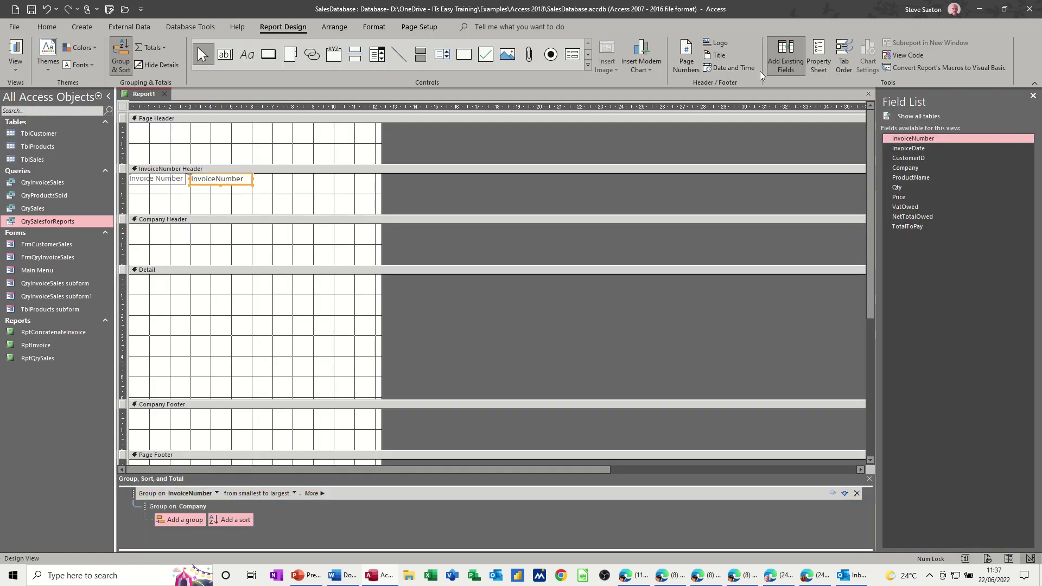
Make the invoice number value borderless and set both caption and value bold
click(818, 59)
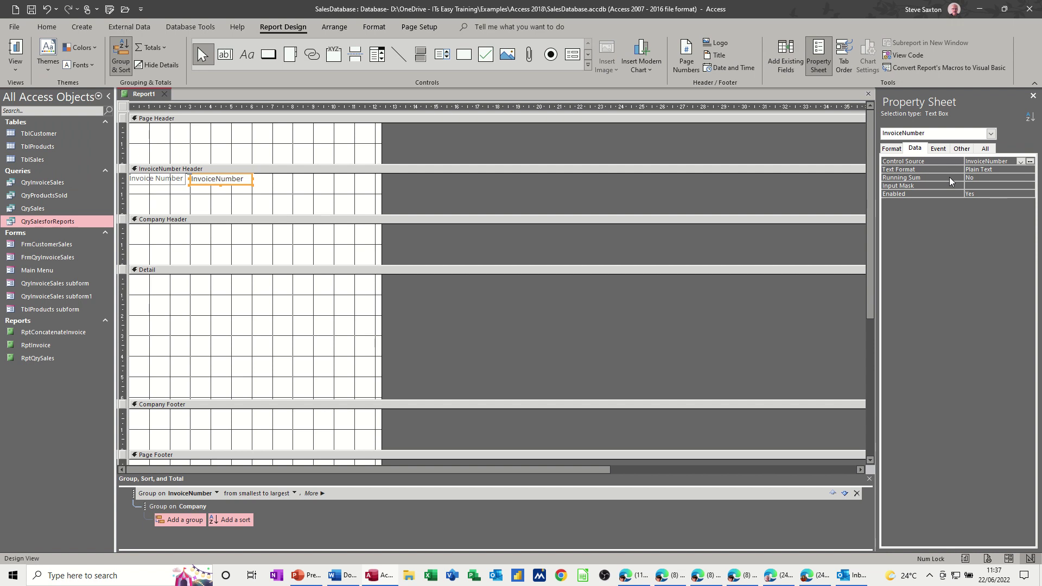
click(892, 149)
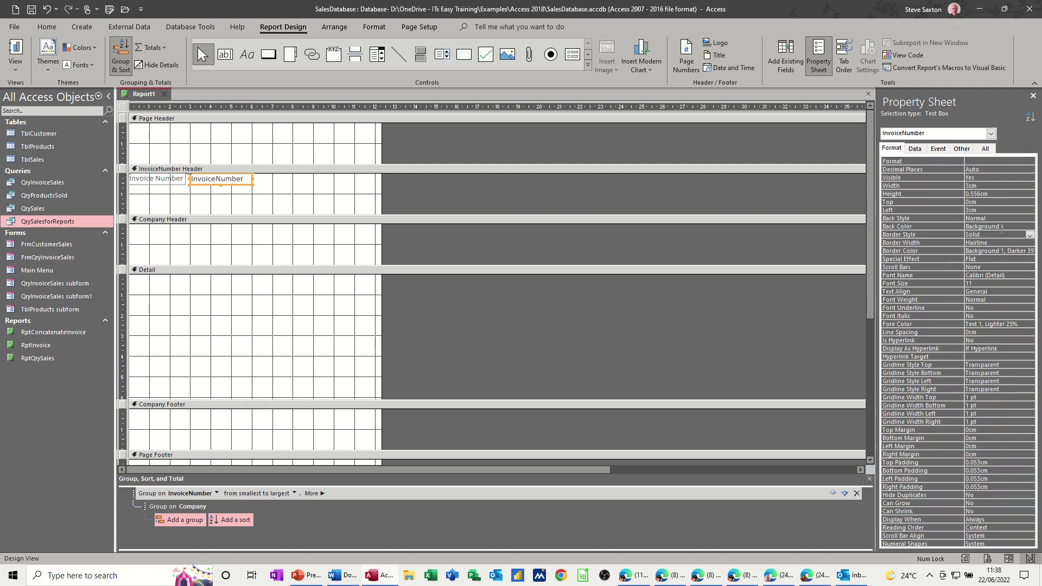
click(1031, 234)
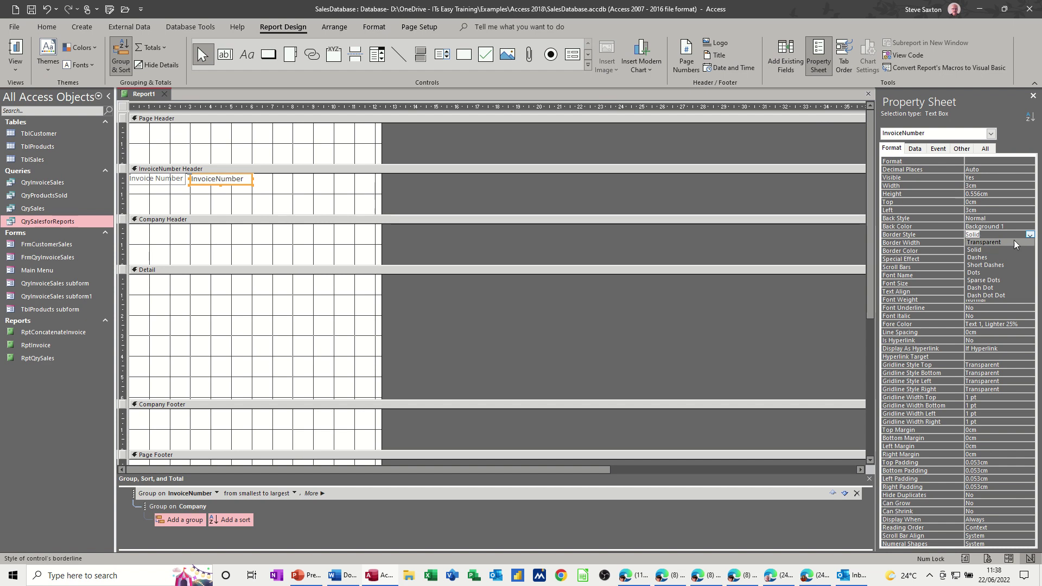
click(1010, 245)
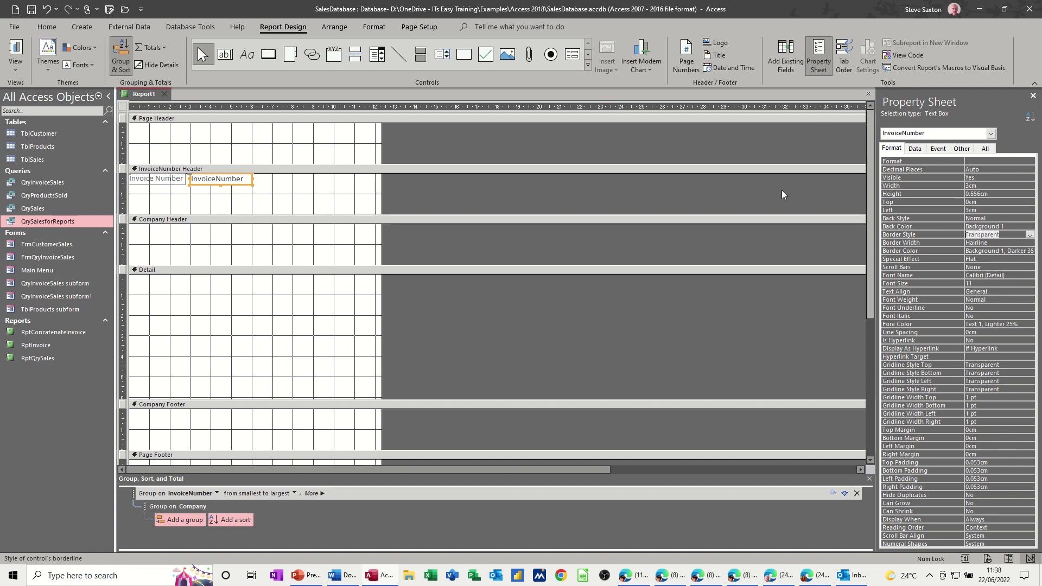
shift+click(134, 183)
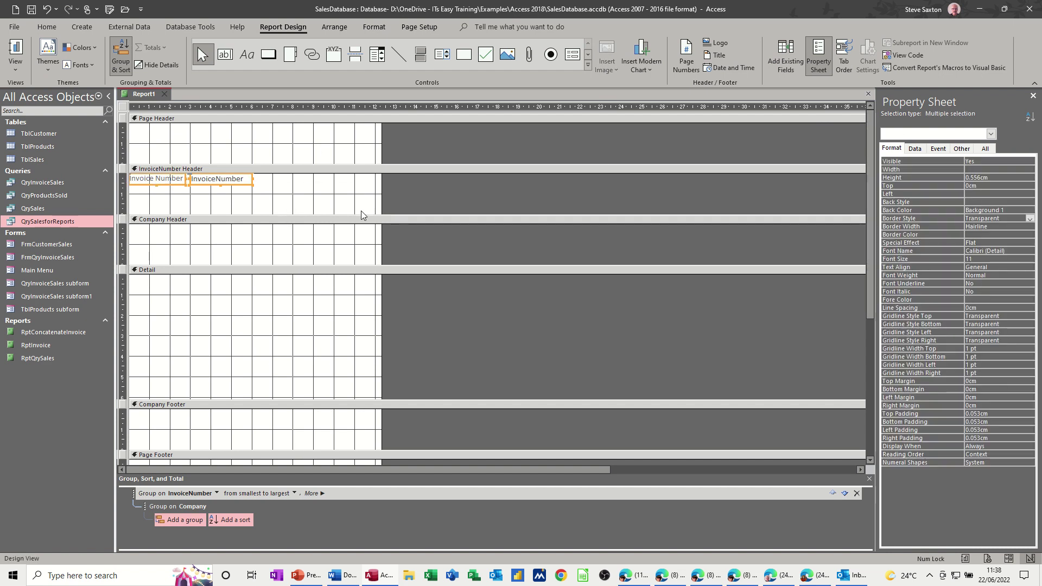
key(ctrl+b)
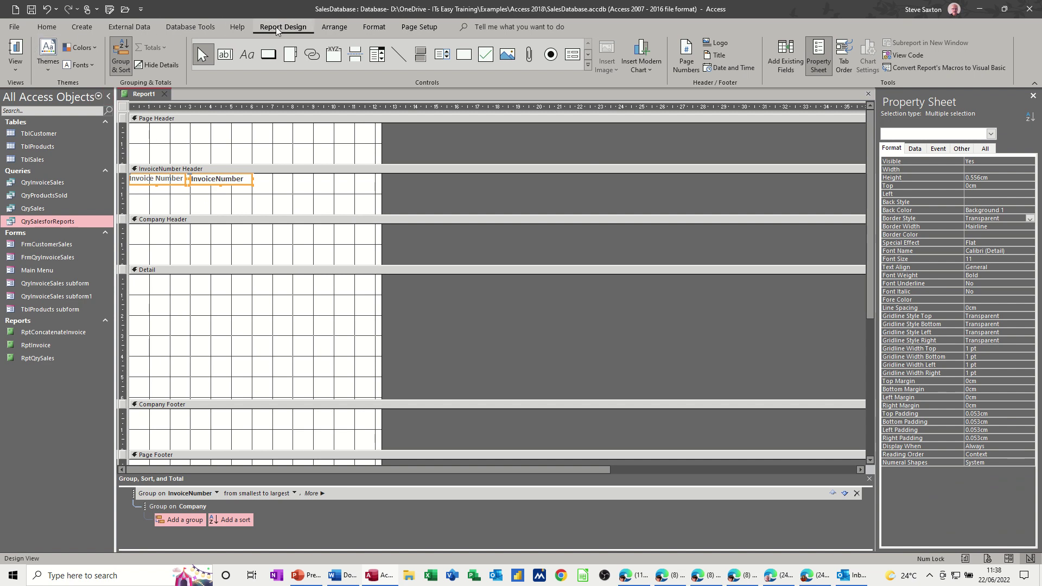
Preview the bold invoice number heading and return to design view
click(15, 47)
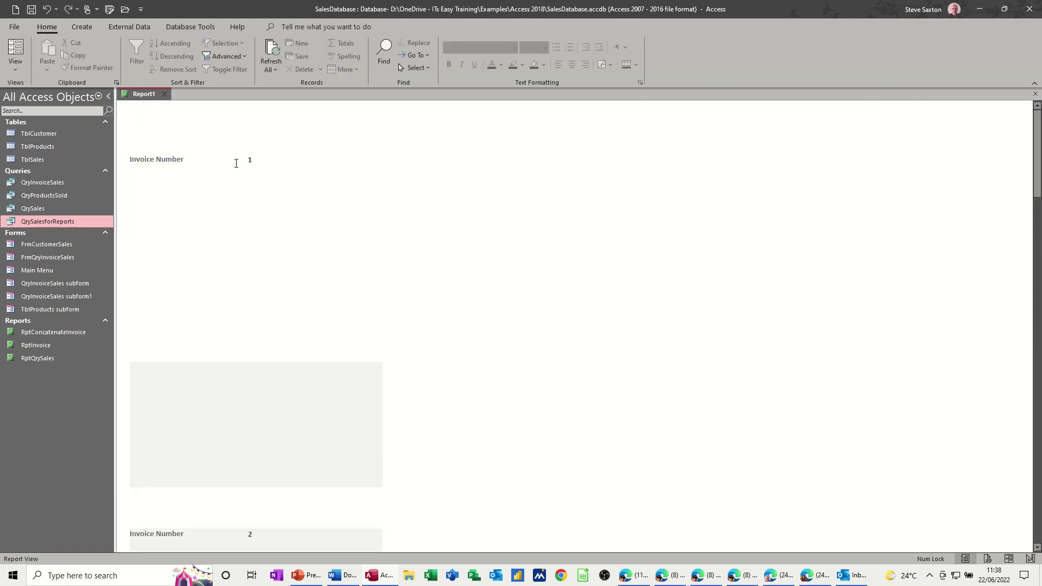
scroll(200, 271, down, 2)
scroll(195, 244, up, 2)
click(17, 70)
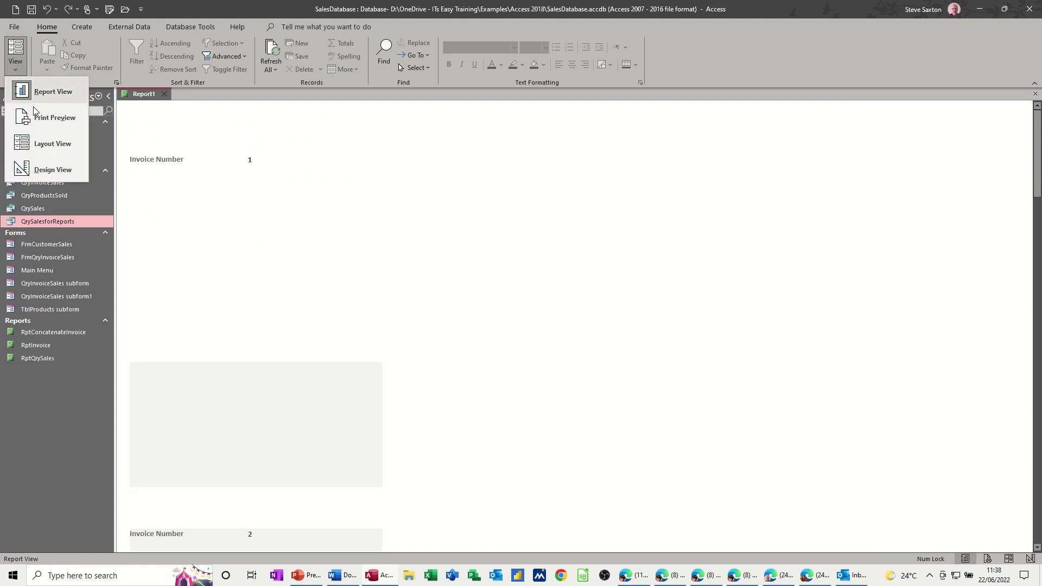
click(47, 169)
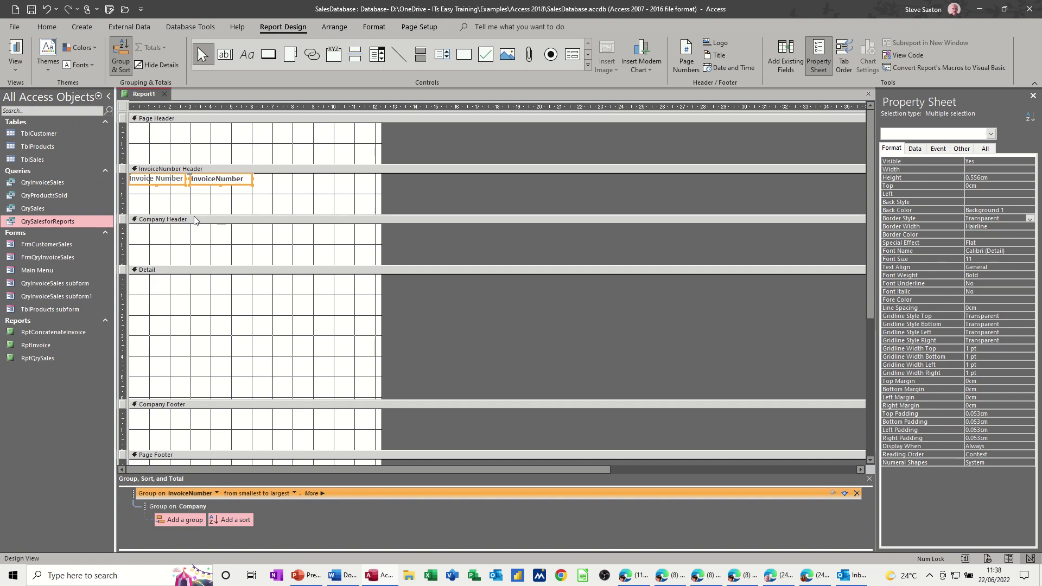
Shorten the InvoiceNumber header and place the Company field at the left of the Company header
drag(196, 214, 196, 201)
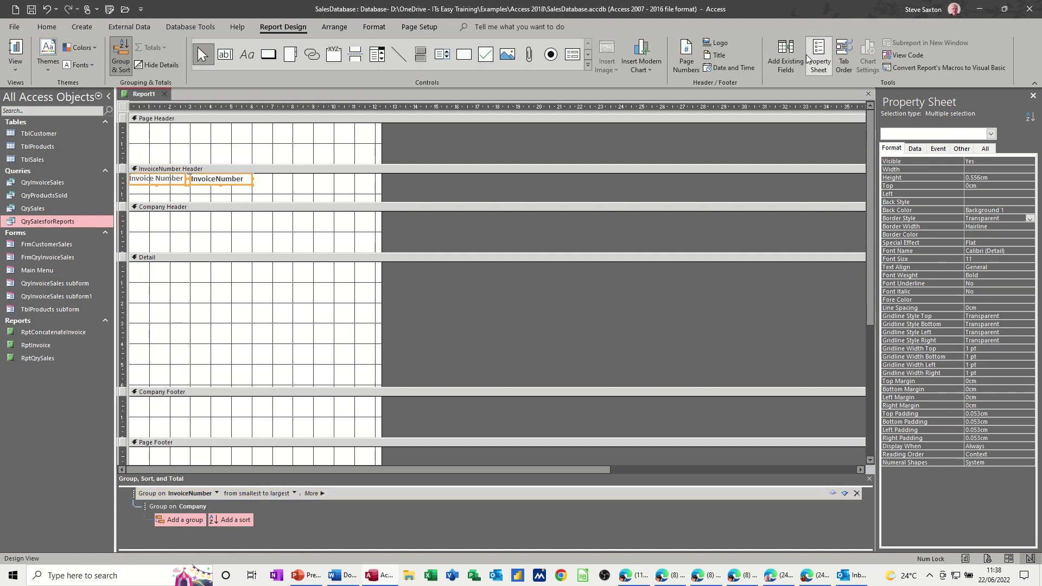
click(785, 57)
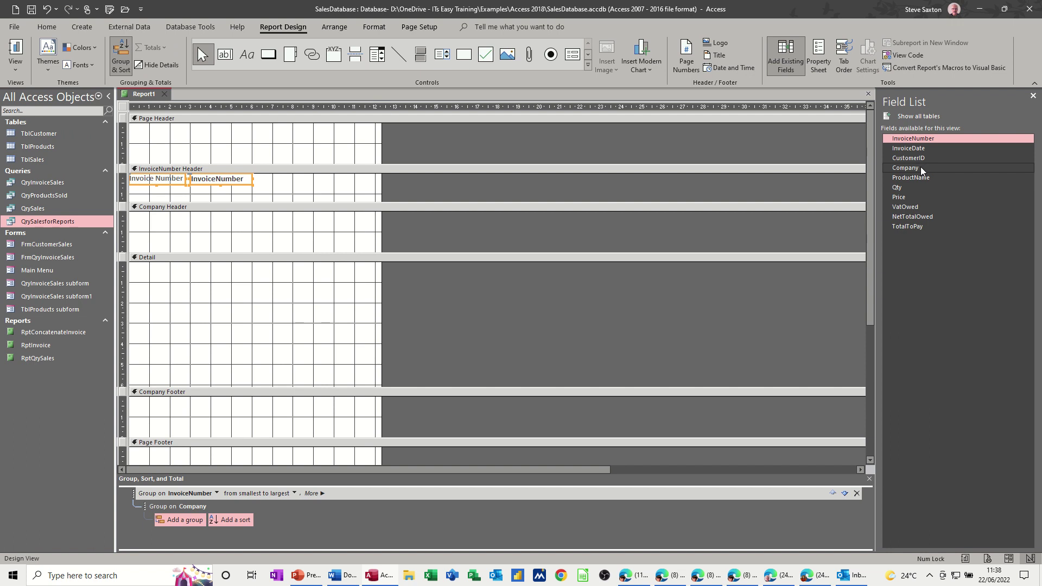
drag(920, 167, 199, 222)
click(194, 231)
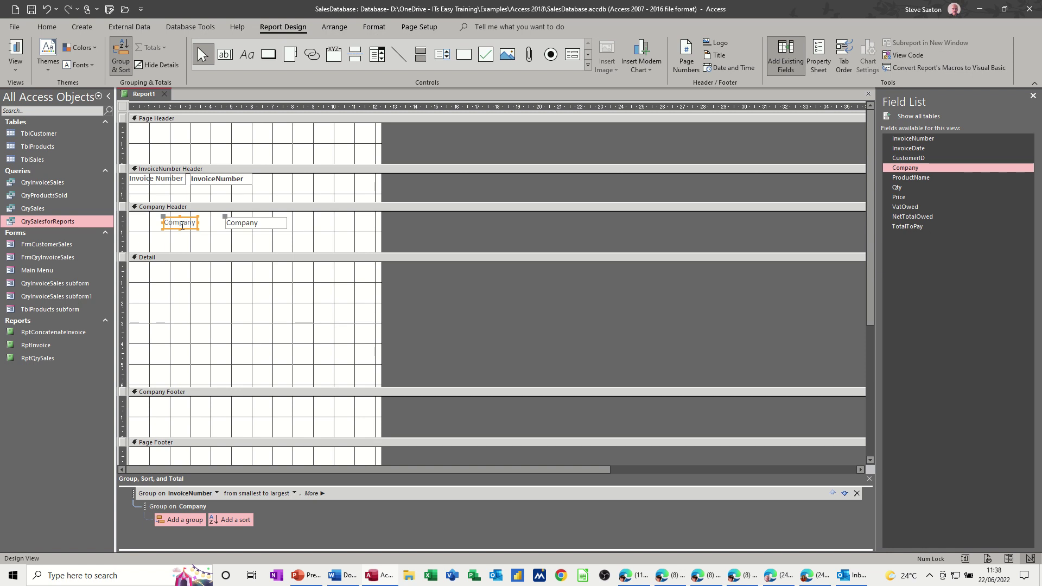
drag(188, 227, 135, 212)
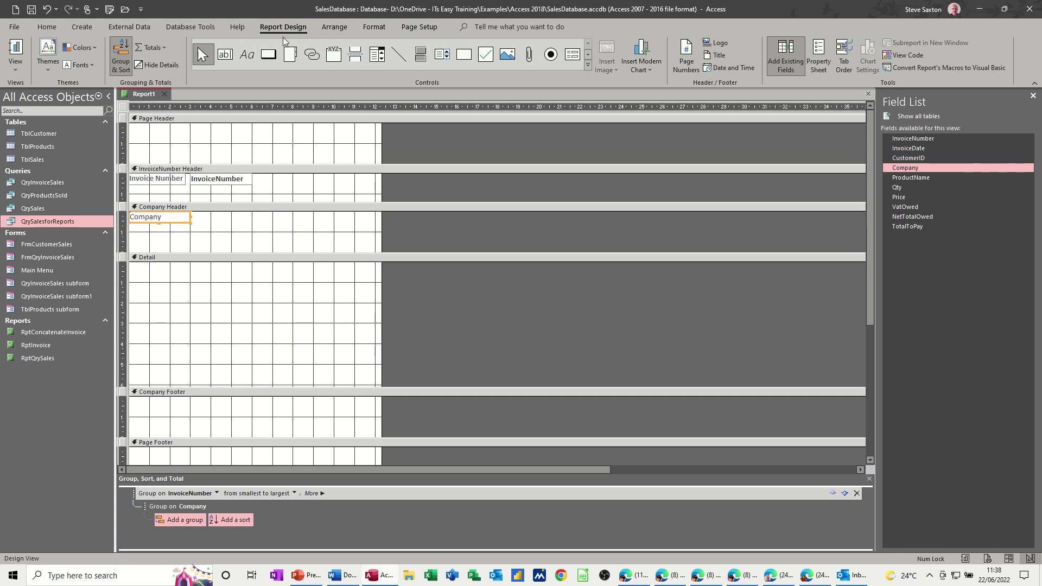
Colour the company name red and make it bold
click(374, 27)
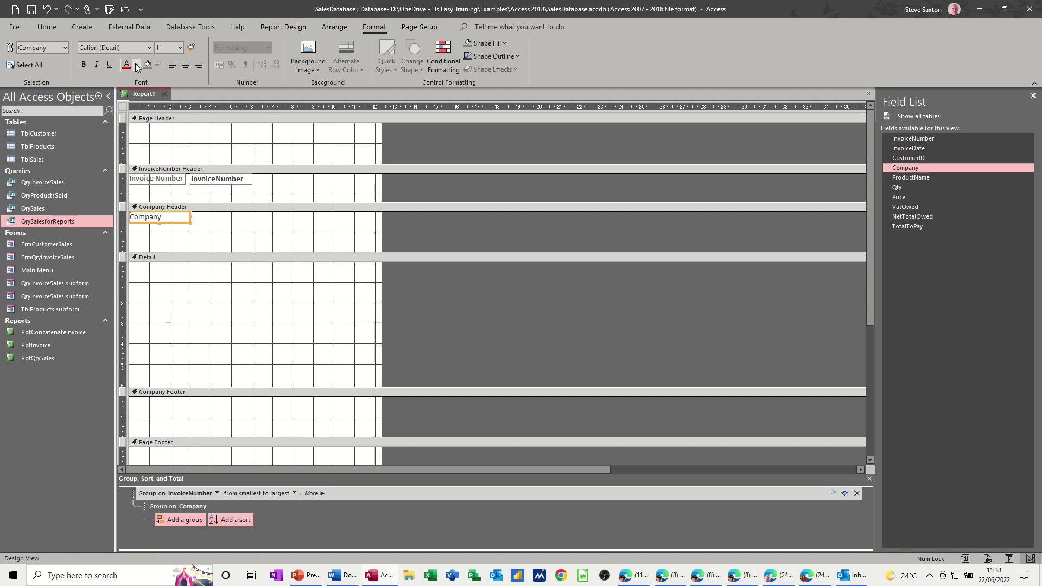
click(128, 66)
click(83, 65)
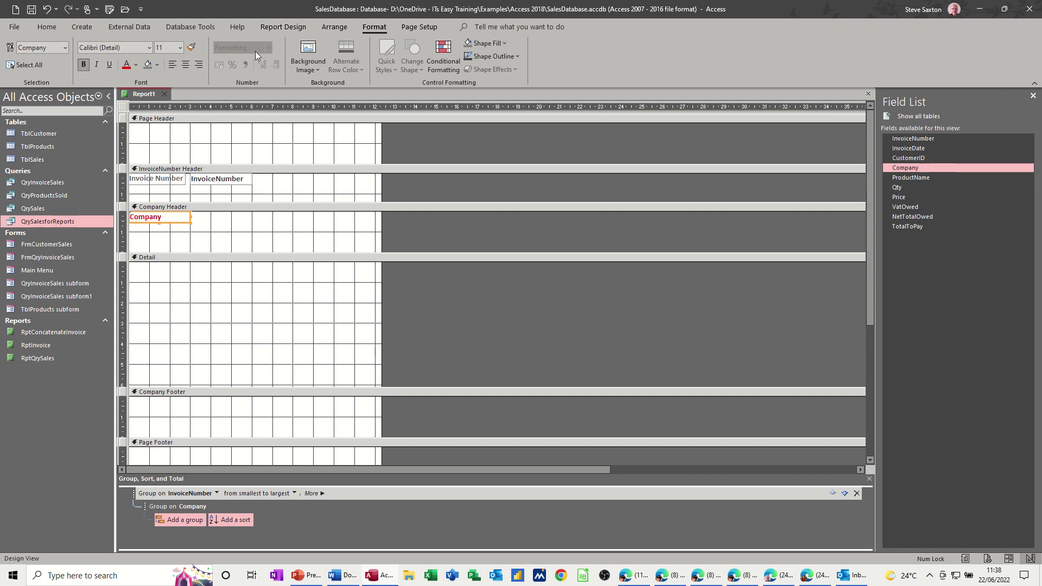
click(294, 28)
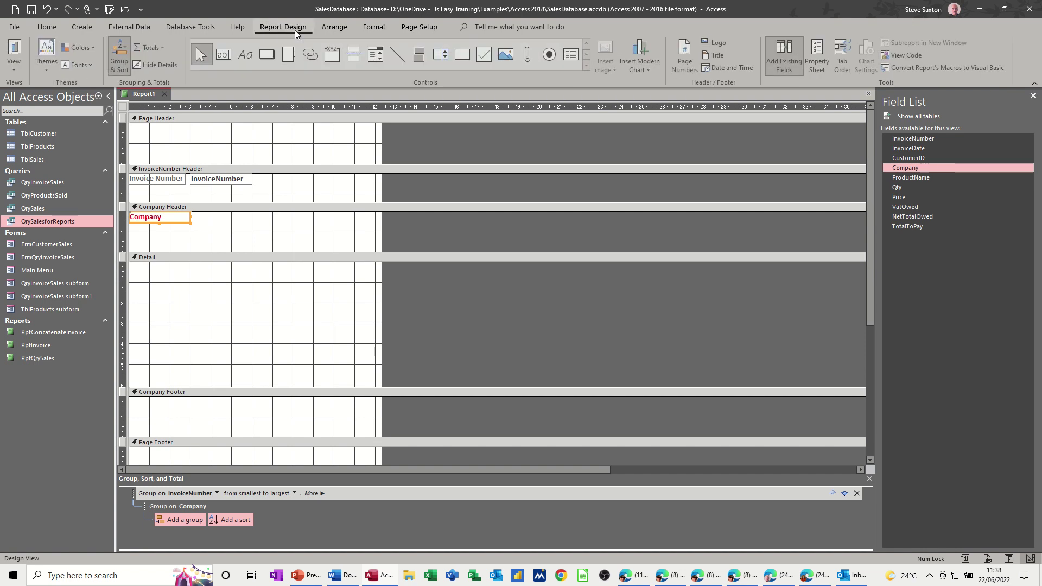
Remove the border around the Company value, checking the preview before and after
click(15, 54)
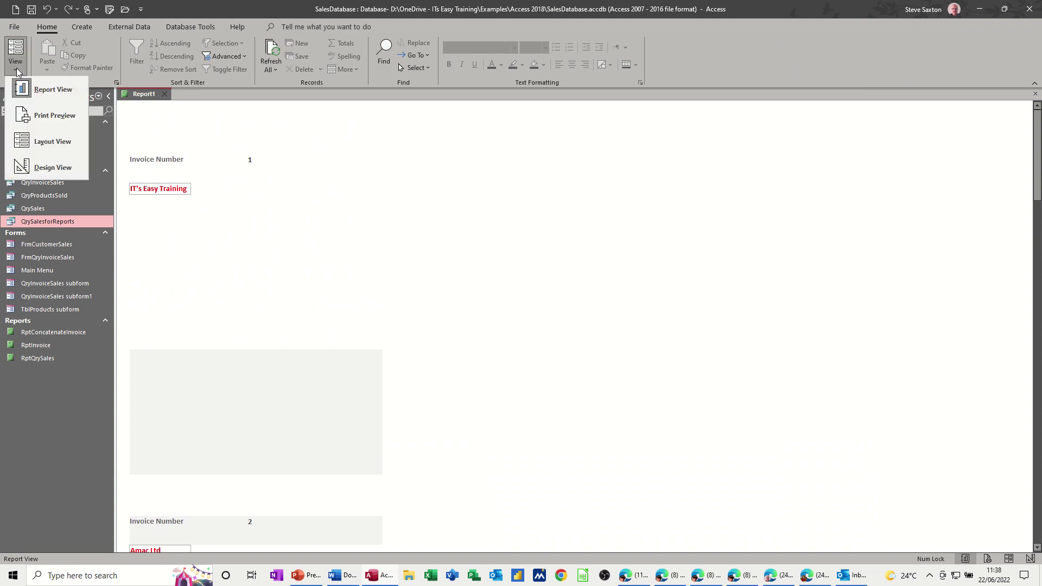
click(45, 166)
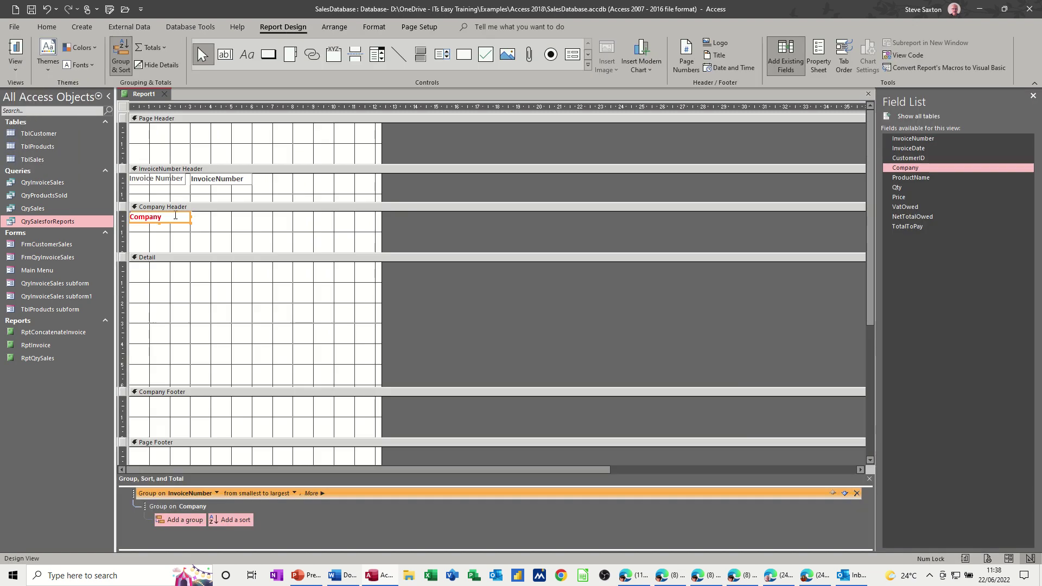
click(818, 58)
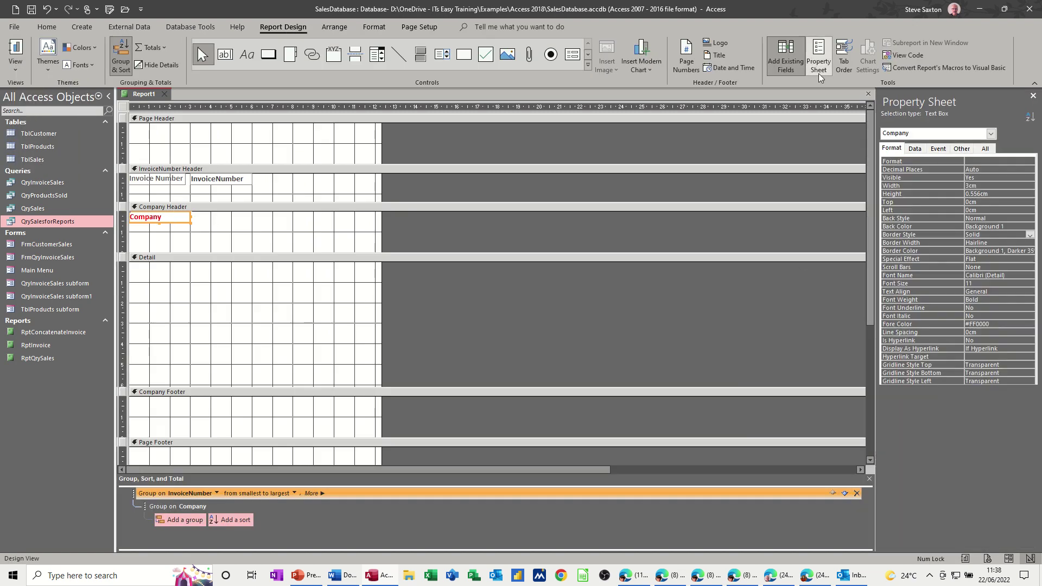
click(1029, 235)
click(1001, 241)
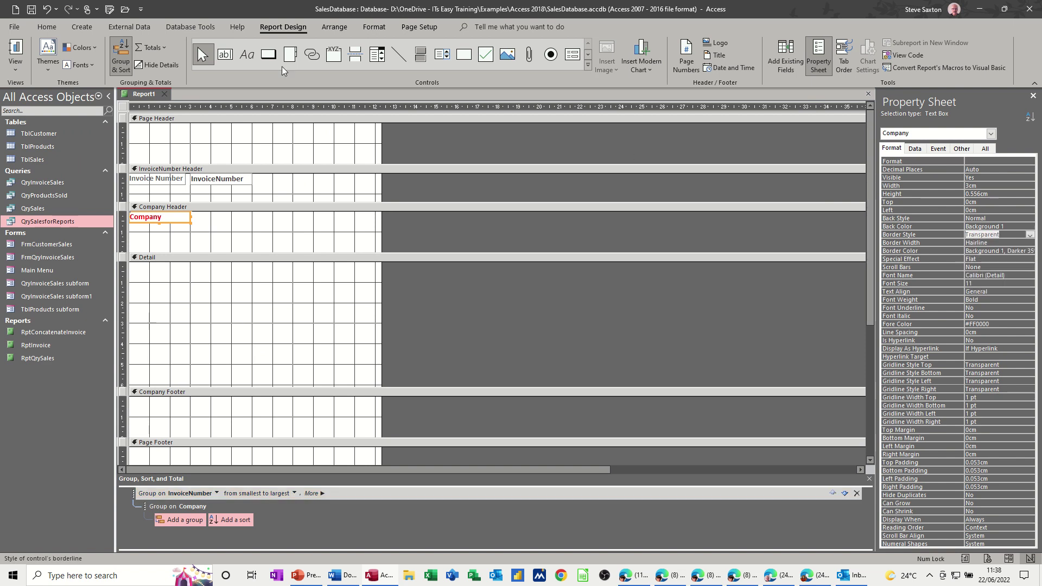
click(10, 48)
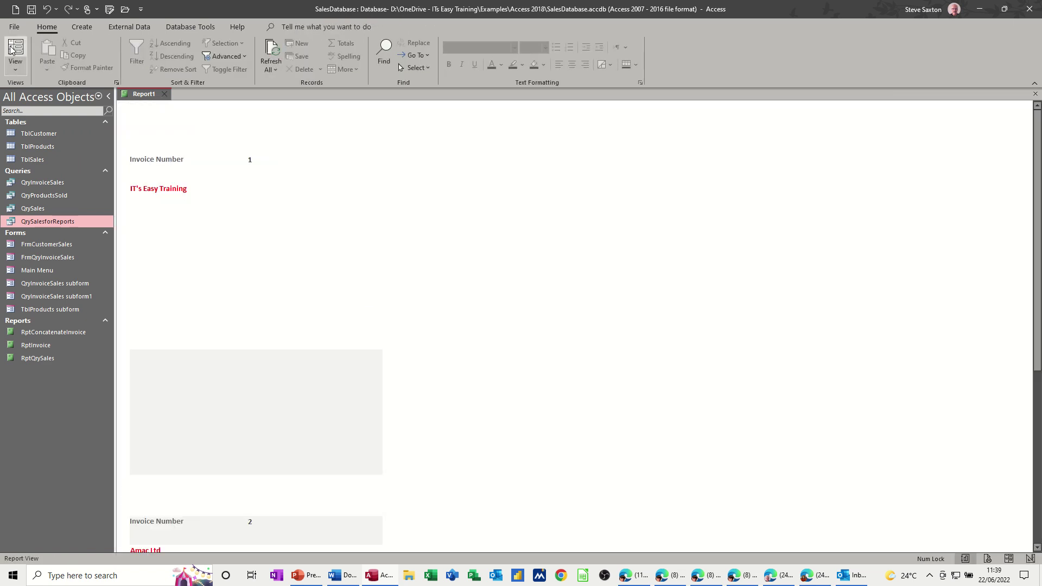
click(15, 70)
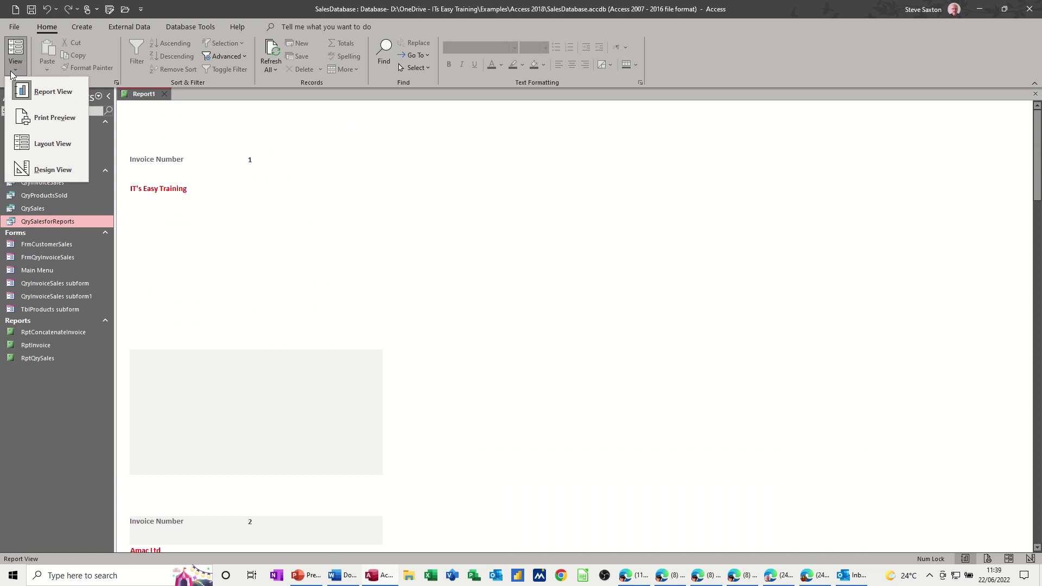
click(40, 170)
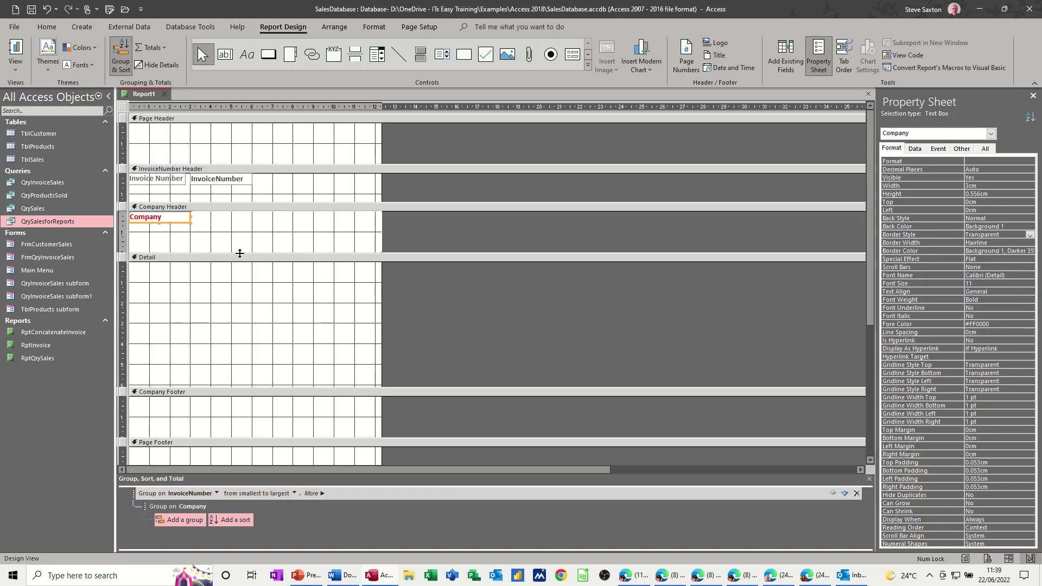
Shorten the Company header and draw a Detail text box holding =" You have purchased "&[qty]&" of the item "&[productname]
drag(240, 259, 241, 249)
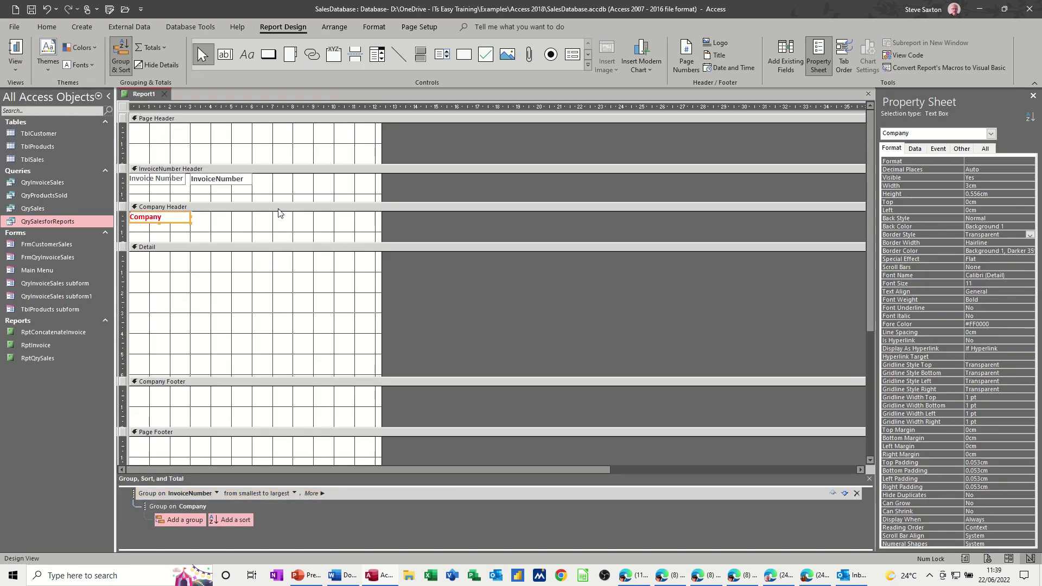
click(229, 57)
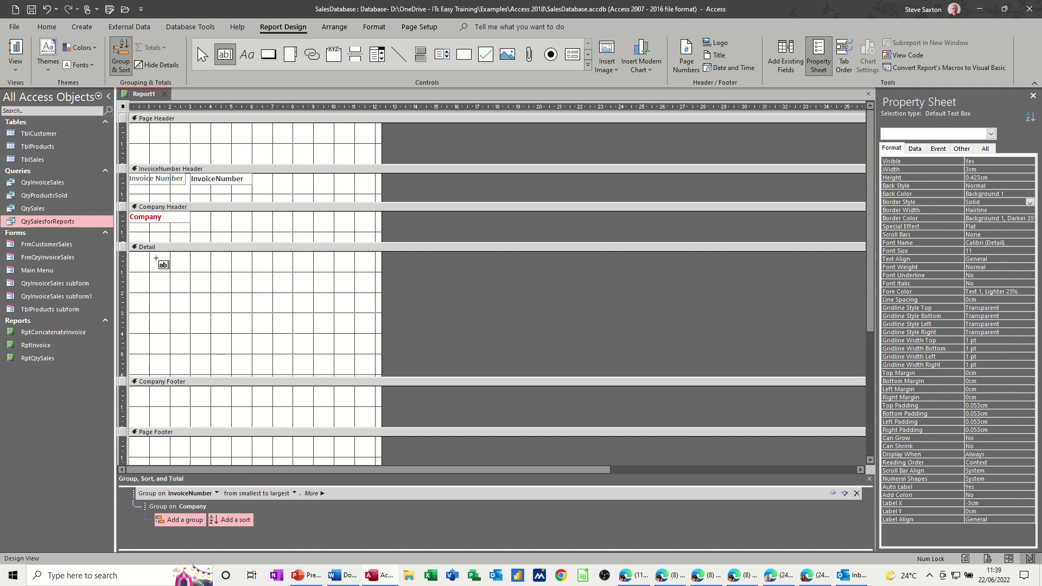
drag(157, 260, 343, 350)
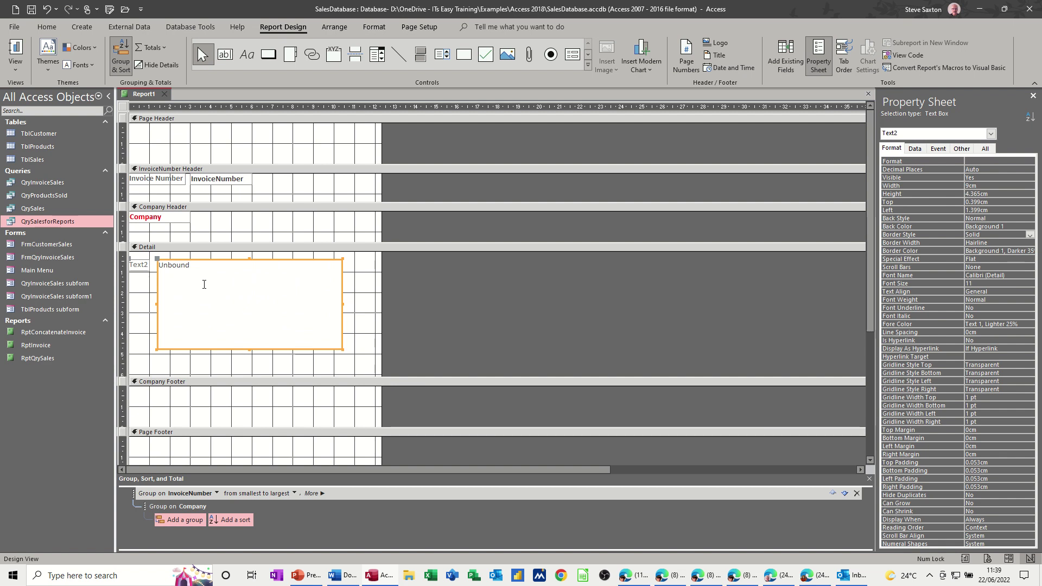
click(179, 272)
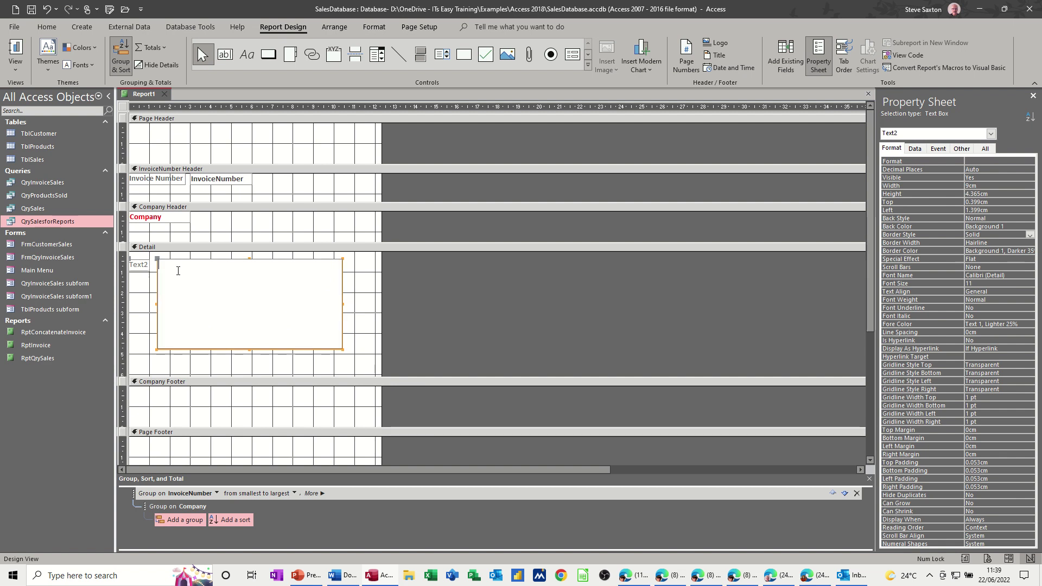
text(=)
text(")
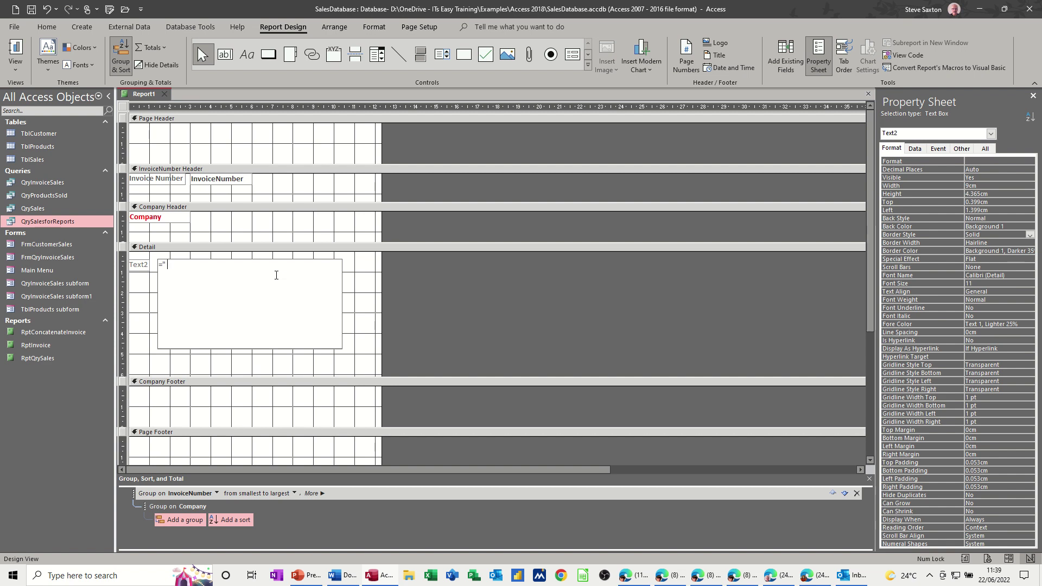
text( You )
text(have purch)
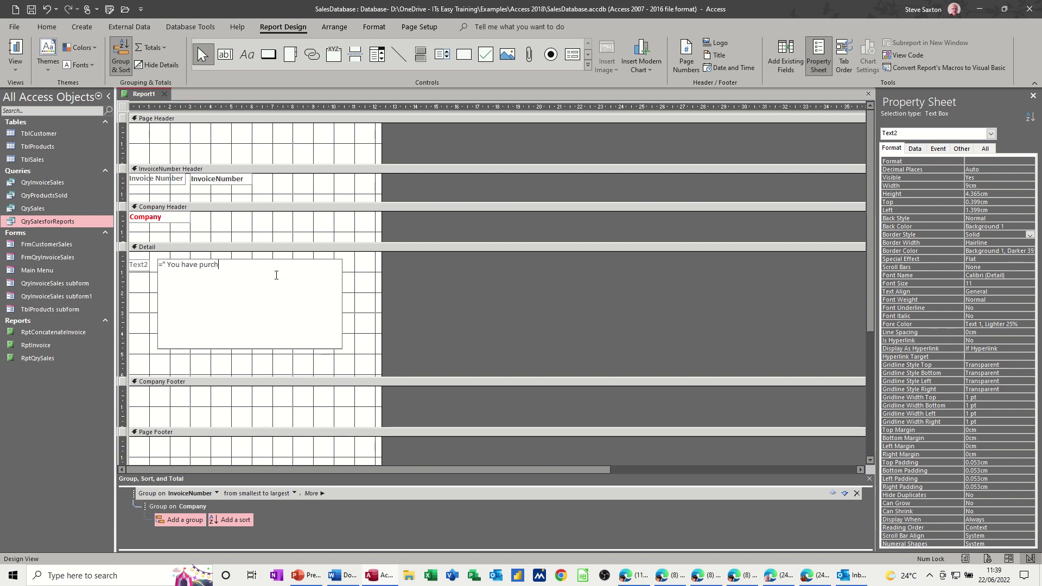
text(ased )
text(")
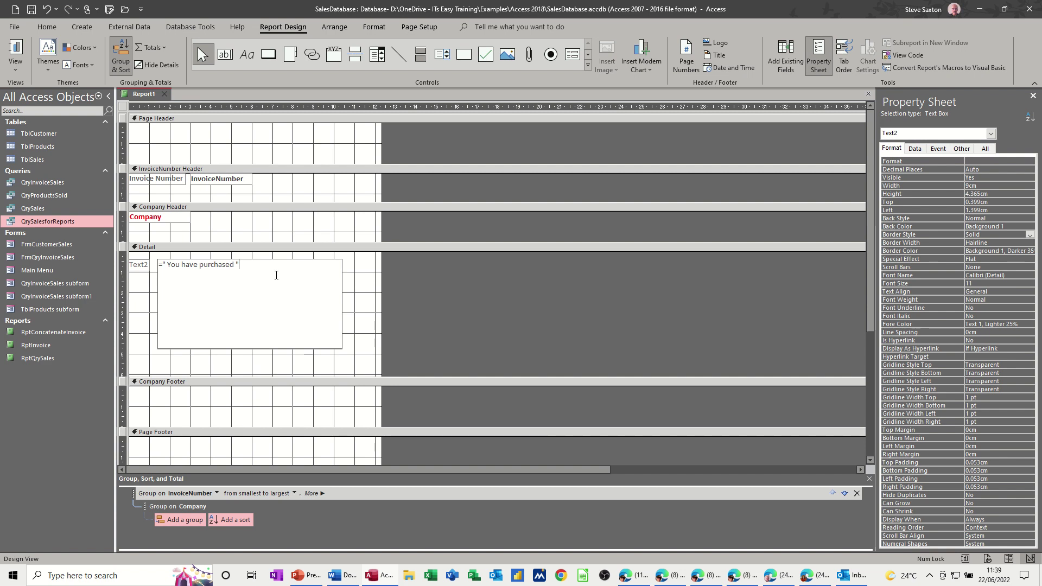
text(&)
text([)
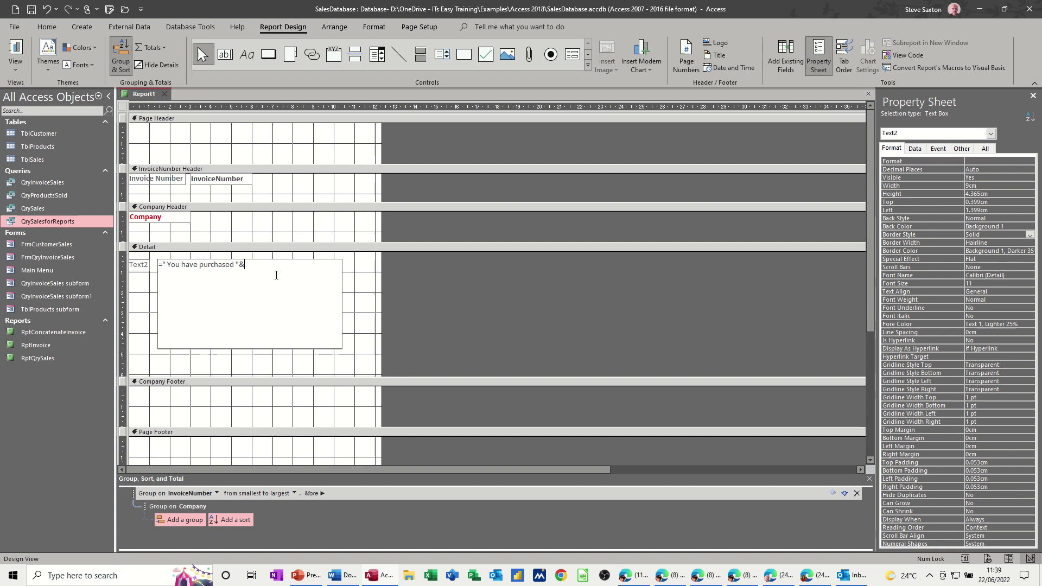
text(qty)
text(])
text(&)
text(")
text( of t)
text(he item)
text( ")
text(&[)
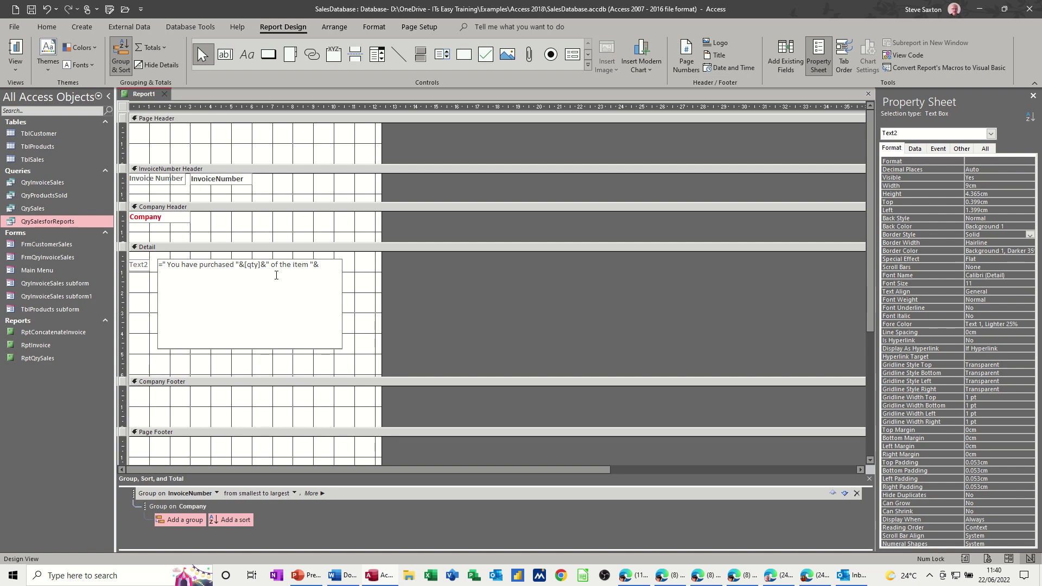
text(pr)
text(oductname)
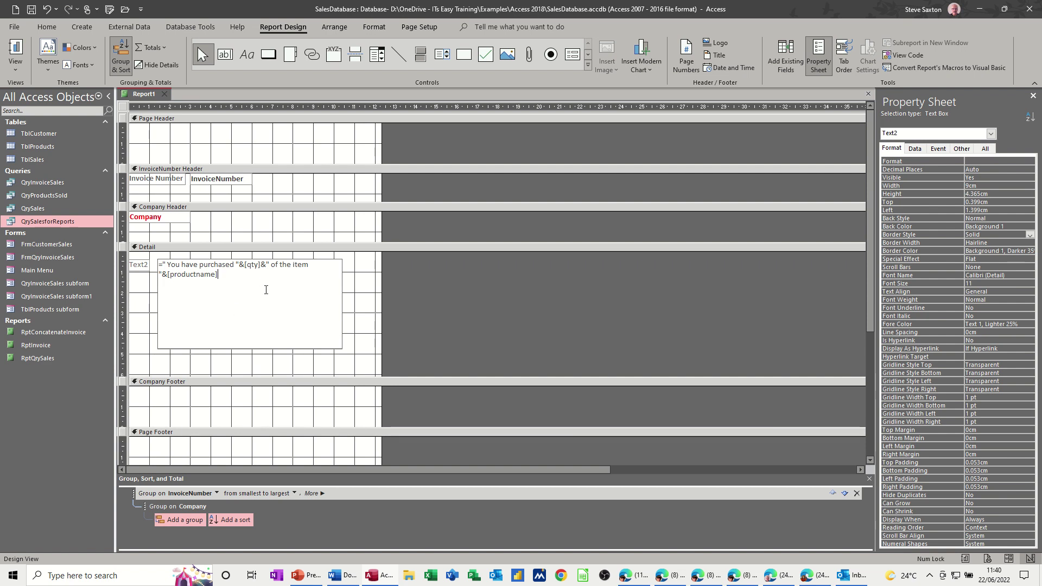
Commit the expression and preview the purchase sentences, then return to design
click(145, 305)
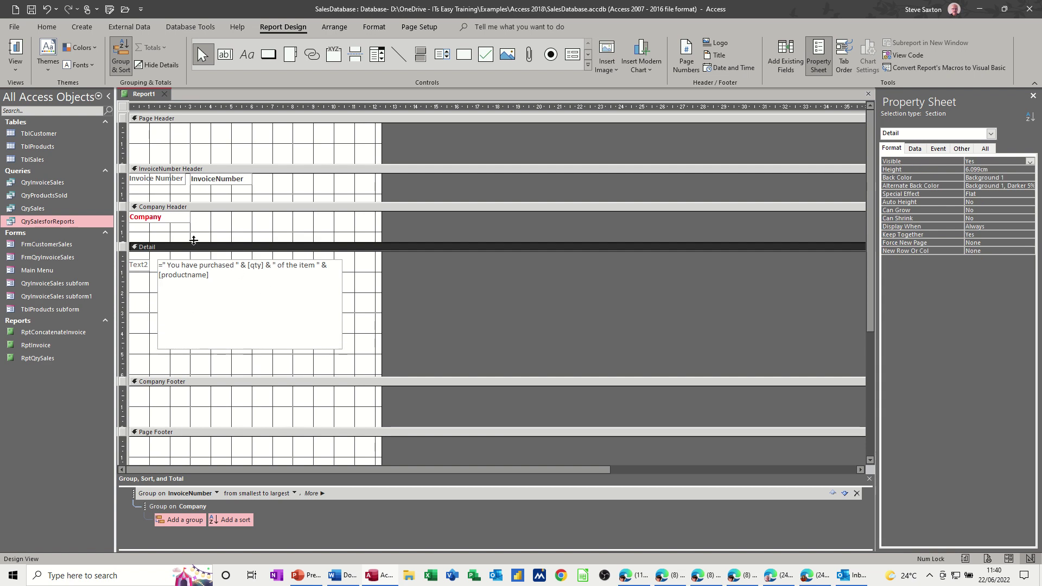
click(15, 51)
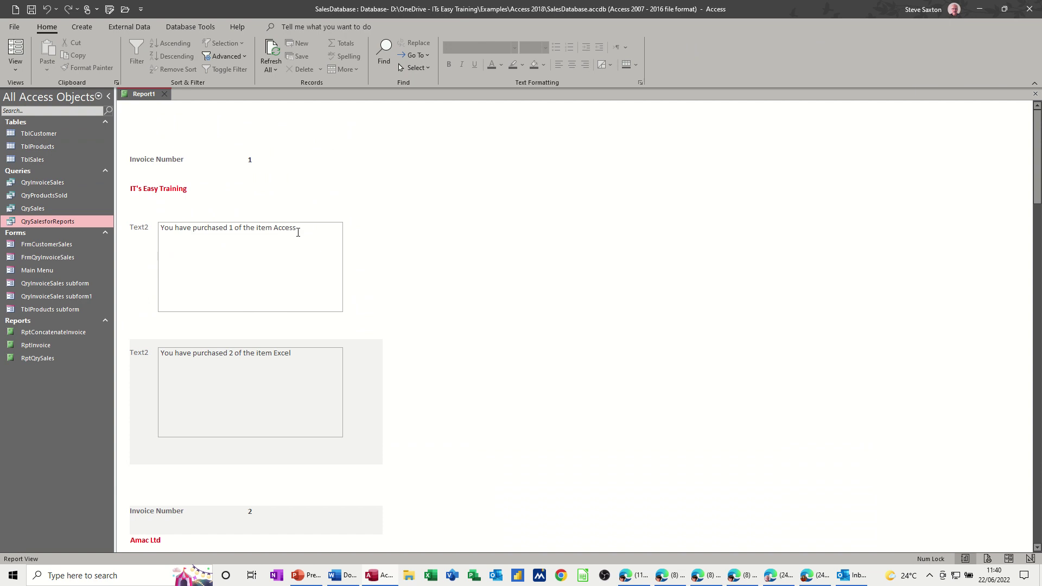
click(18, 70)
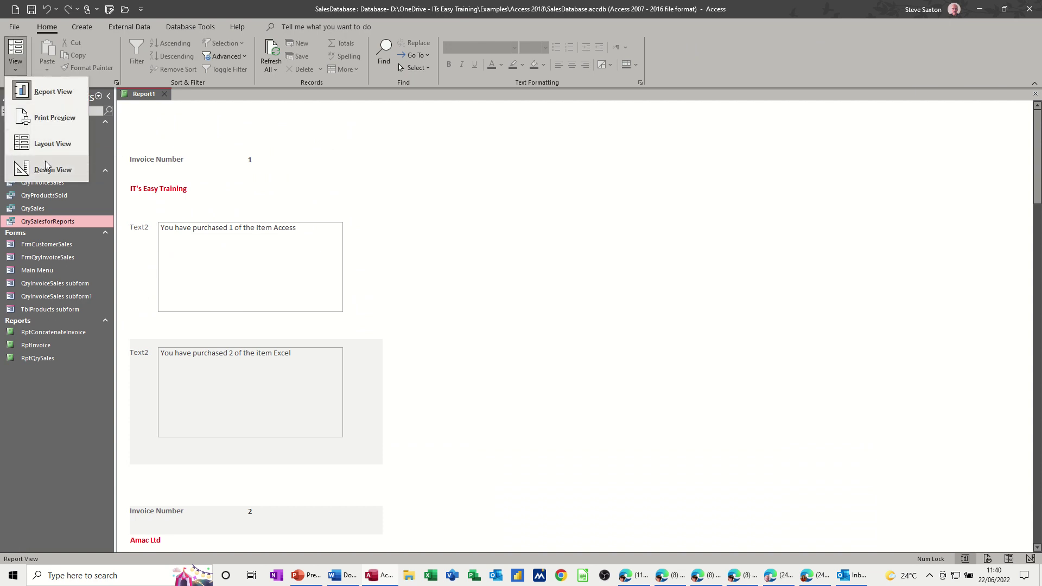
click(46, 166)
Delete the Text2 label and make the sentence box borderless and single-line height
click(137, 269)
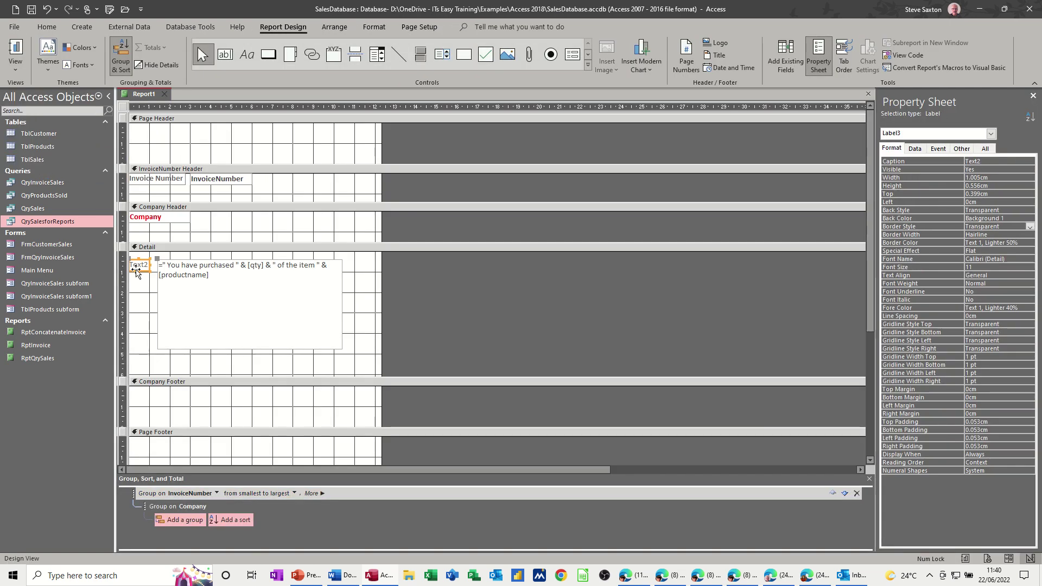
key(Delete)
click(320, 274)
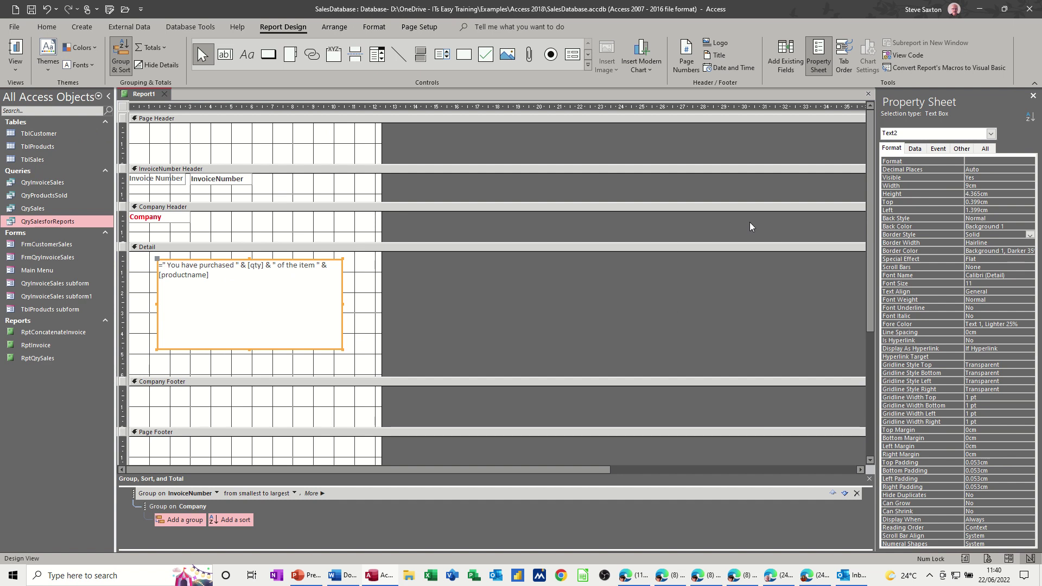
click(1030, 236)
click(1008, 243)
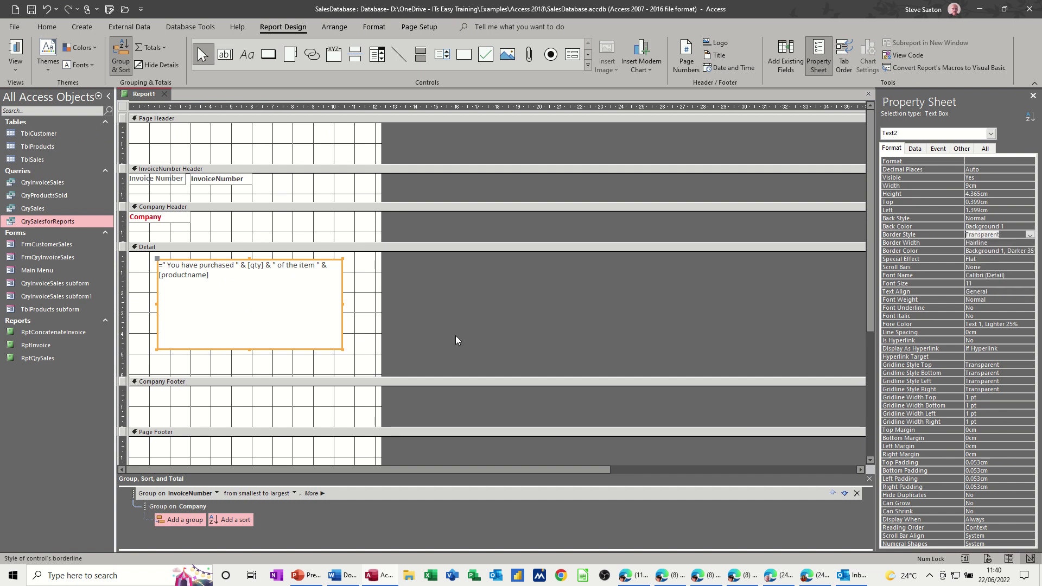
click(263, 363)
click(250, 349)
click(244, 301)
drag(244, 300, 245, 290)
click(207, 319)
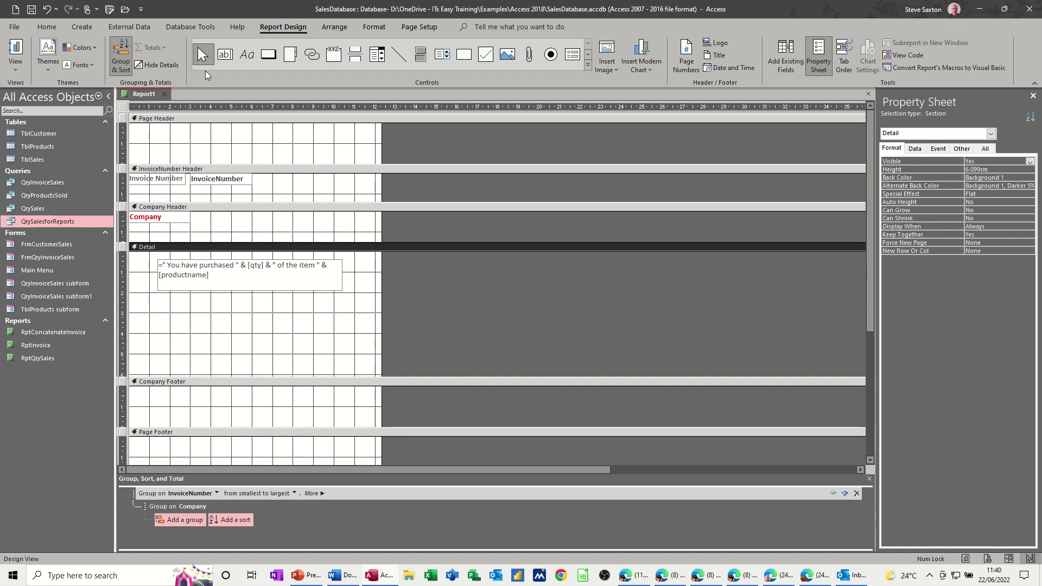
Draw a second Detail text box with price per item, Total Vat owed and Price to pay expressions
click(224, 55)
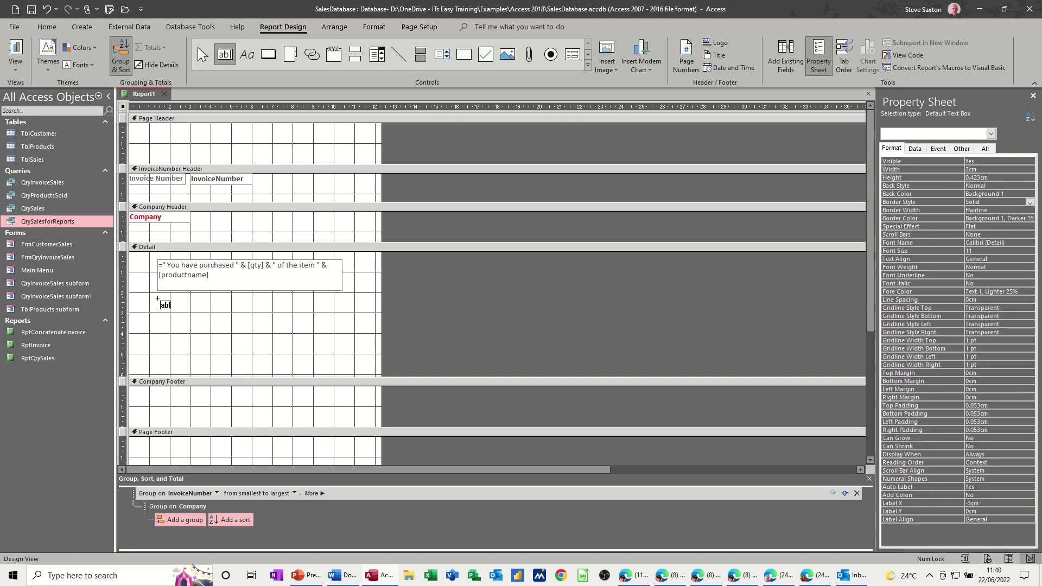
drag(158, 297, 351, 367)
click(189, 304)
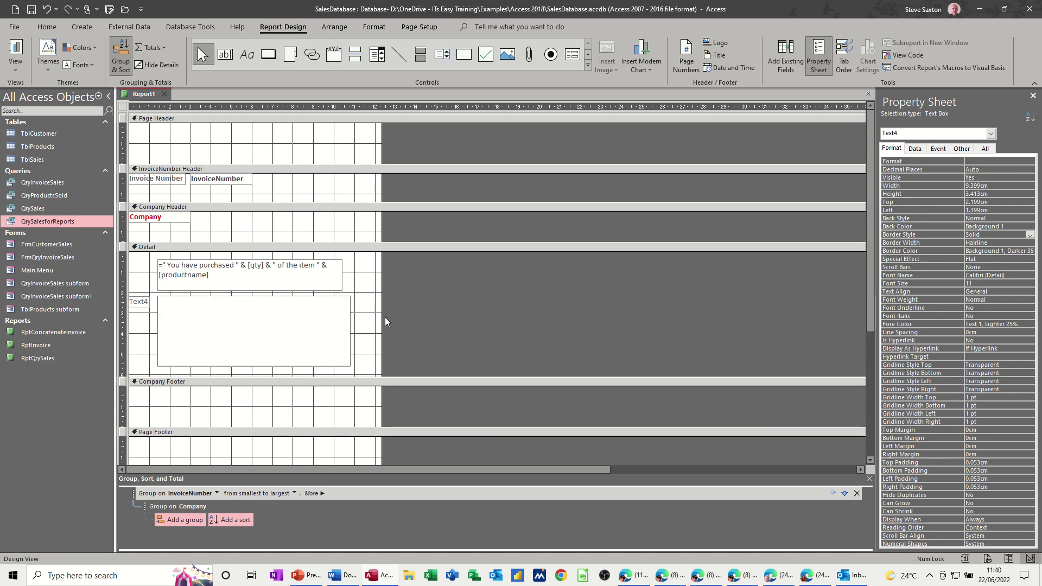
text(="The )
text(pr)
text(ice per i)
text(tem)
text( is £)
text(&)
text([)
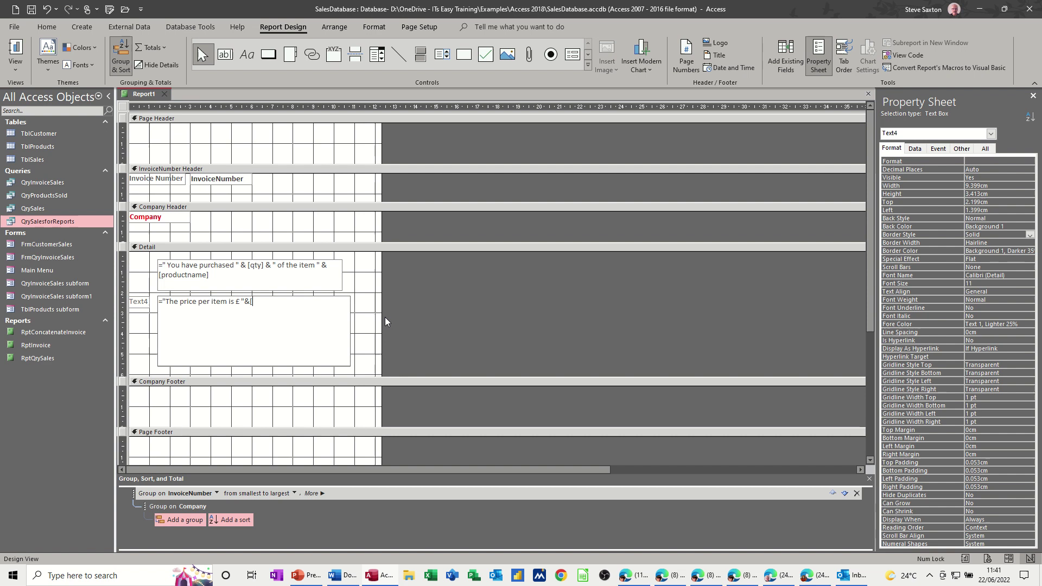
text(price)
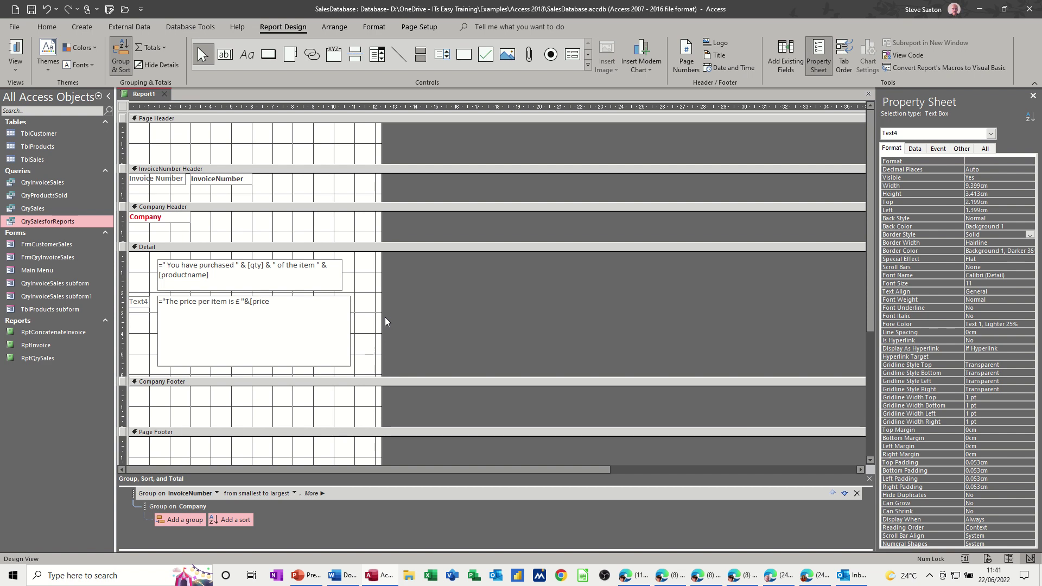
text(])
text(&)
text(To)
text(tal )
text(Vat)
text( o)
text(wed)
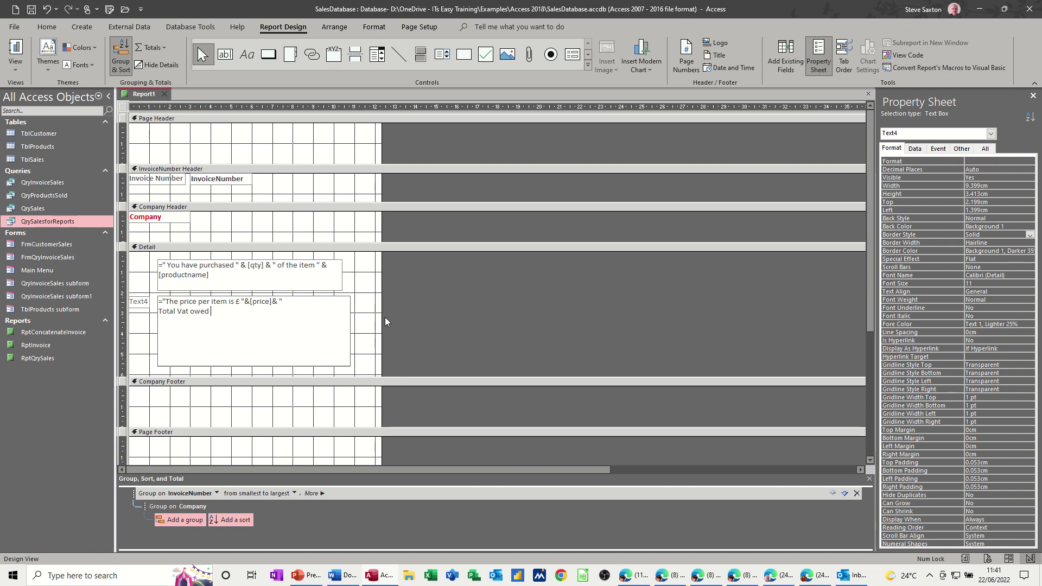
text( is £ )
text(")
key(BackSpace)
text(£)
text(&)
text([)
text(vat)
text(o)
text(wed)
text(])
text(&)
text(" )
text(Pr)
text(ice )
text(to )
text(pay)
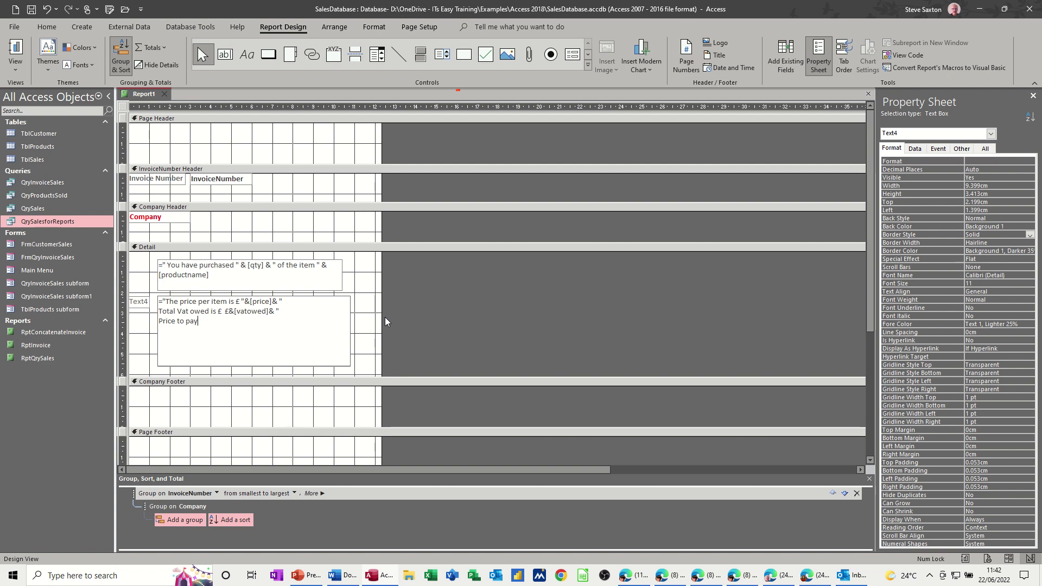
text( is:)
text( £ ")
text(&[)
text(tot)
text(a)
text(ltop)
text(ay)
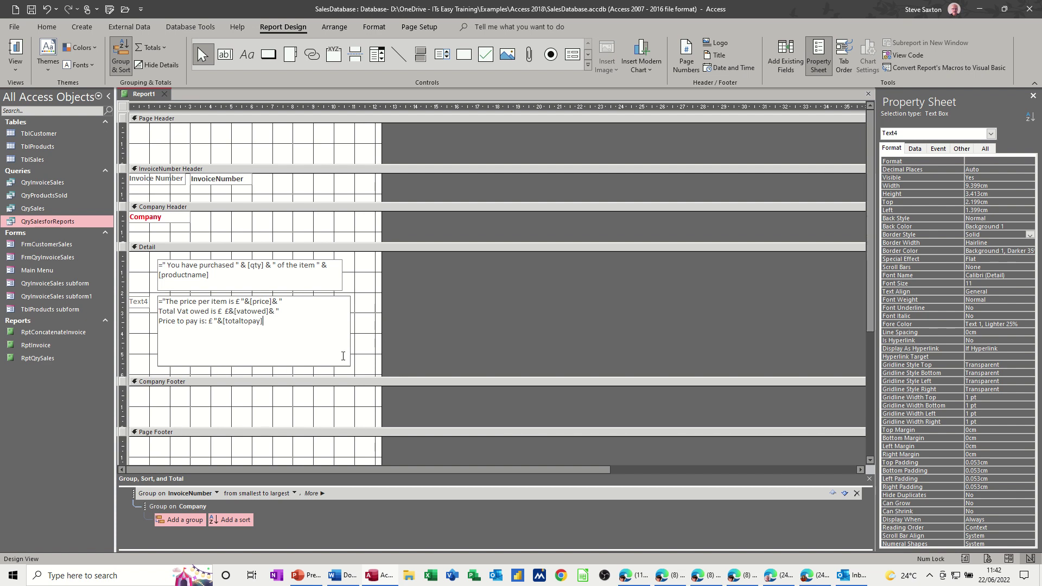
Fix the invalid syntax by removing the duplicate £ sign, then delete the Text4 label
click(385, 348)
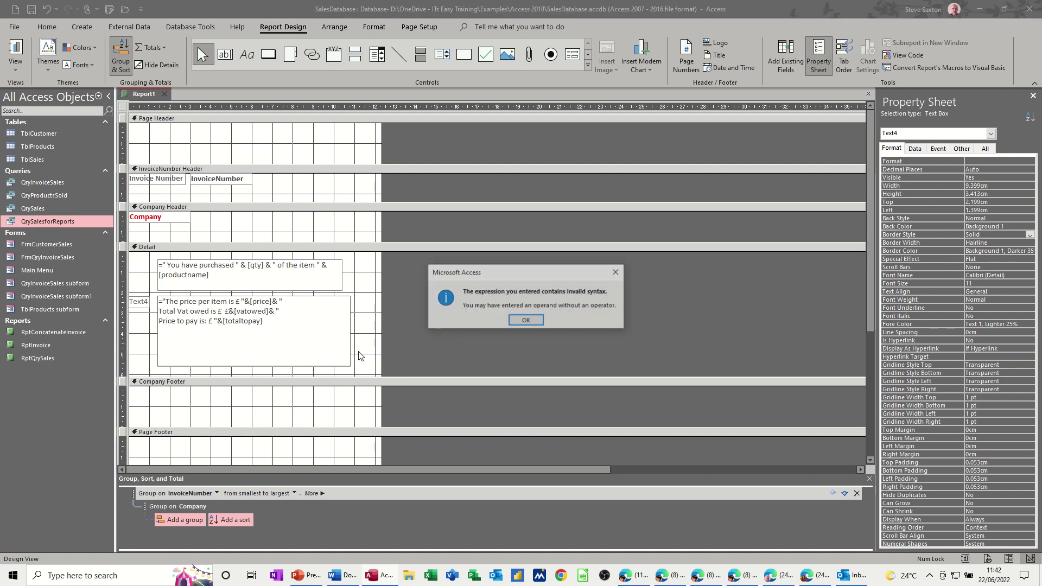
click(525, 321)
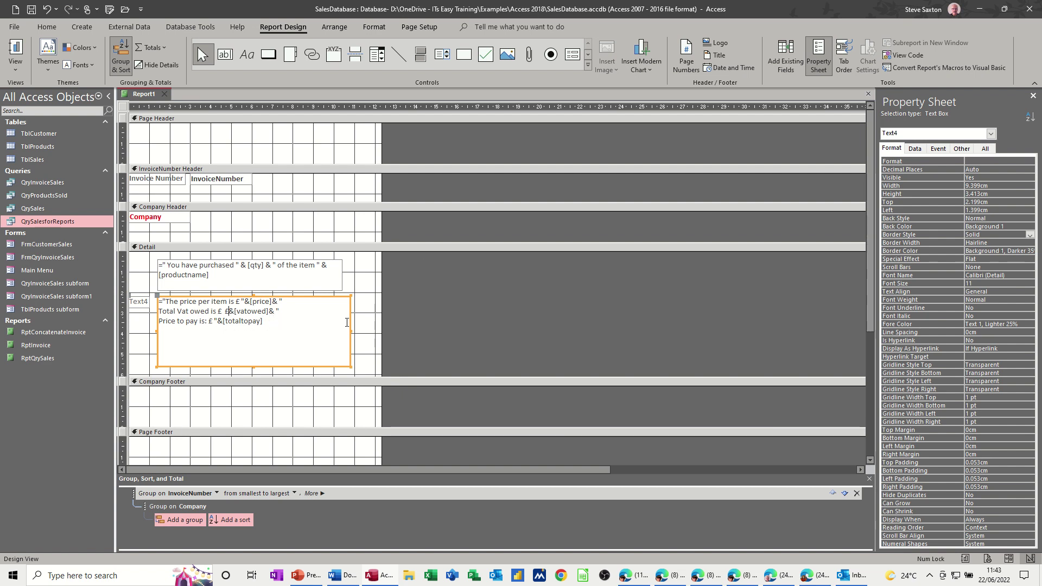
key(BackSpace)
text(")
click(362, 354)
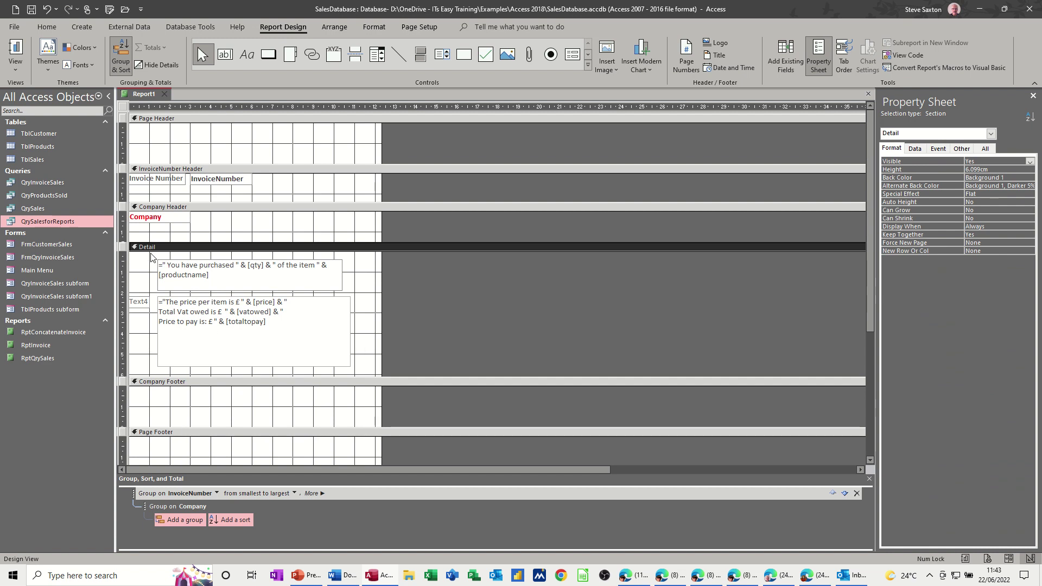
click(147, 306)
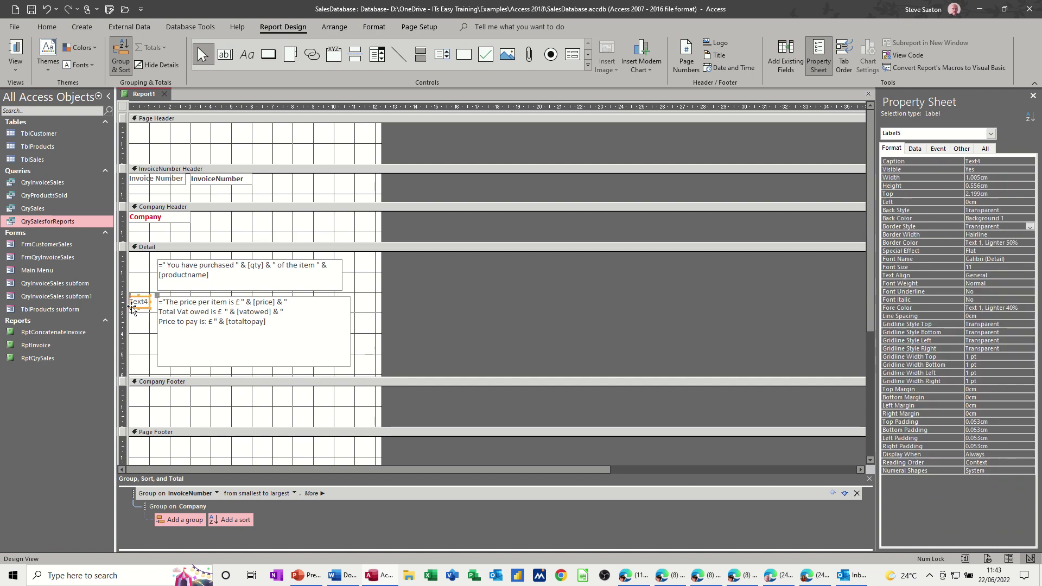
key(Delete)
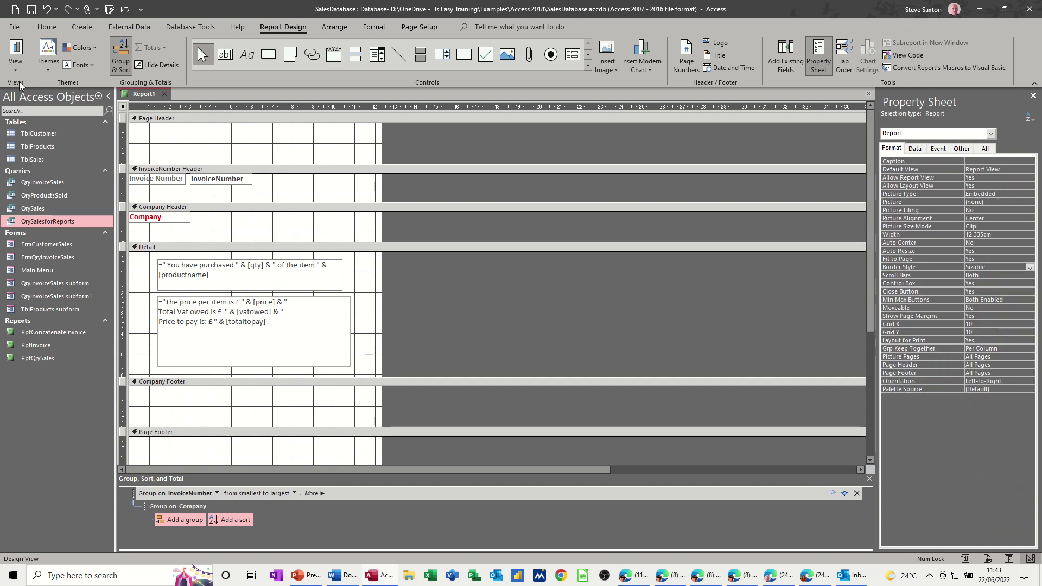
Preview the report with live invoice data and return to Design View
click(11, 48)
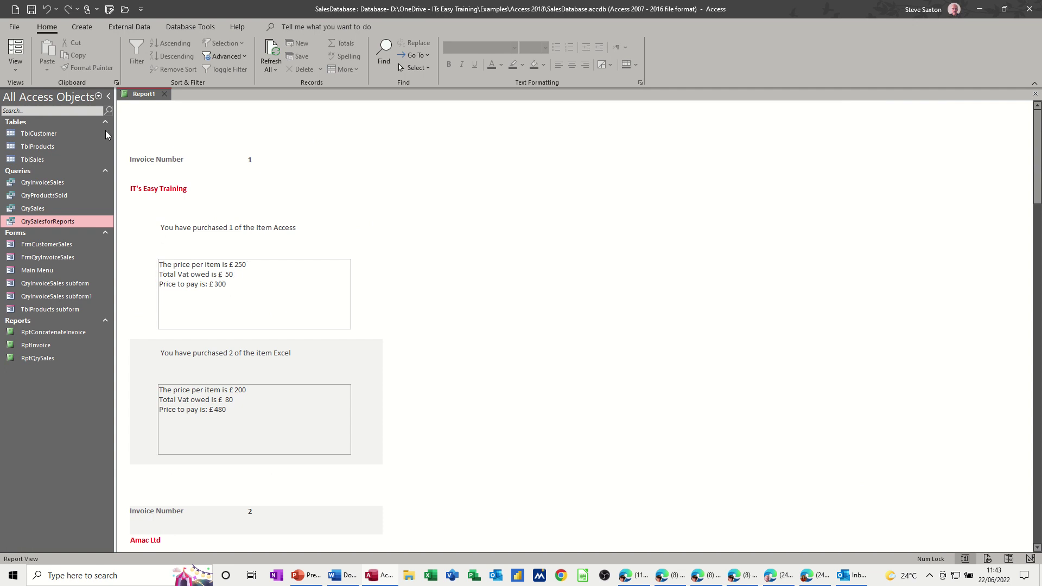
click(16, 65)
click(37, 167)
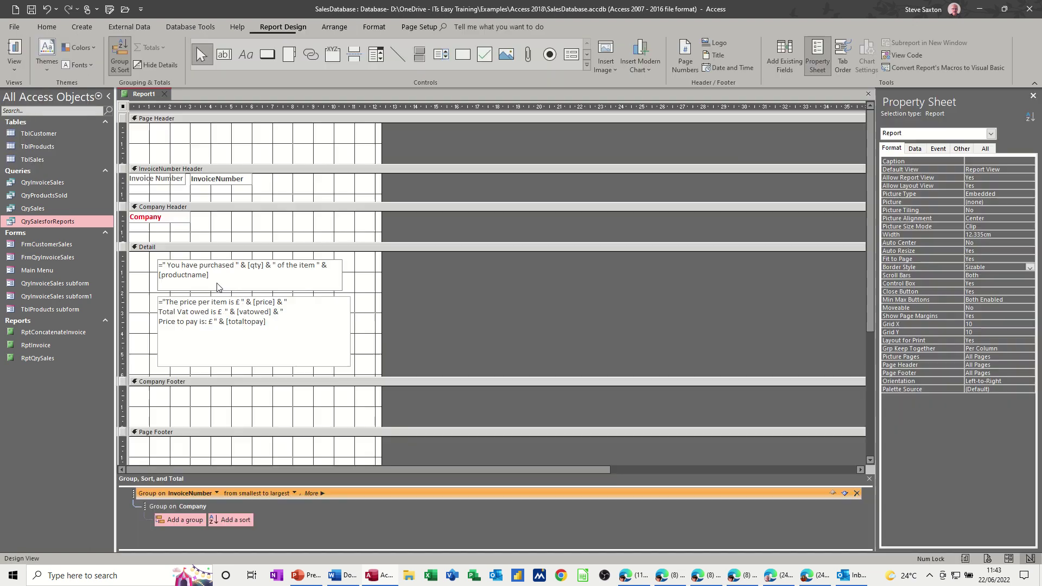
Delete the extra space after the £ sign in the price and VAT expression
click(226, 316)
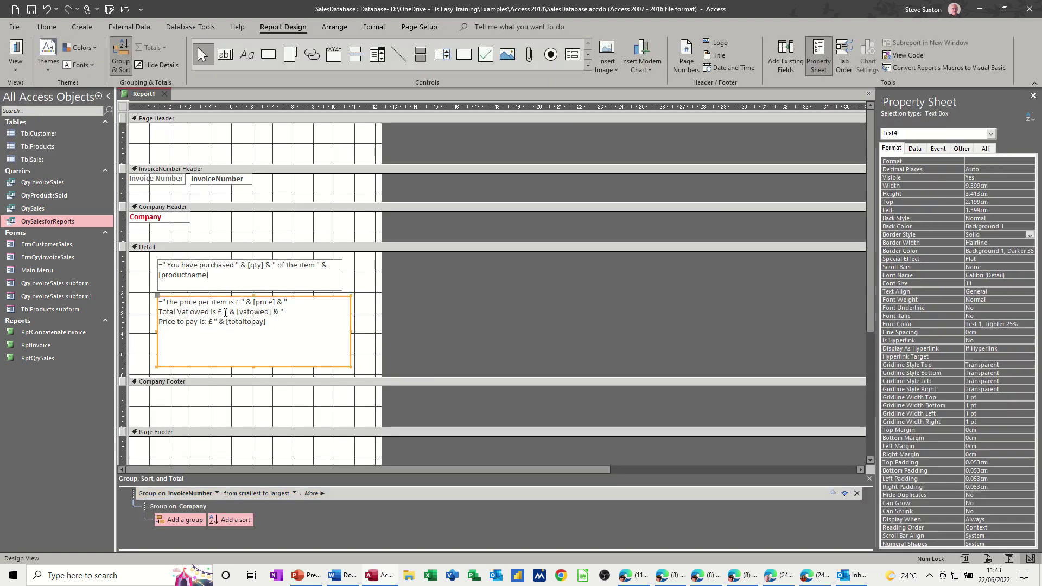
click(223, 311)
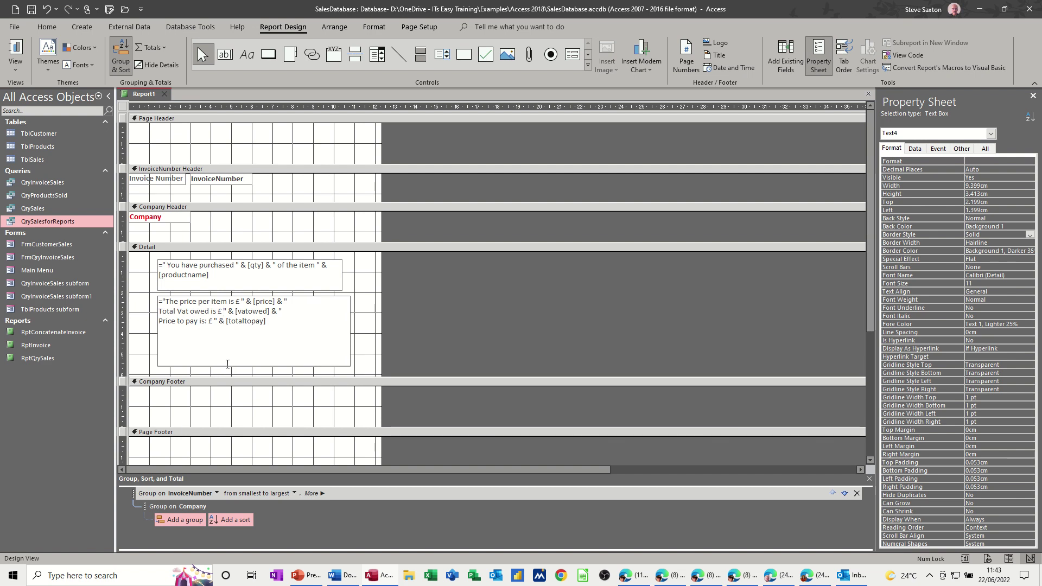
Shorten the price text box by dragging its bottom edge up
click(359, 364)
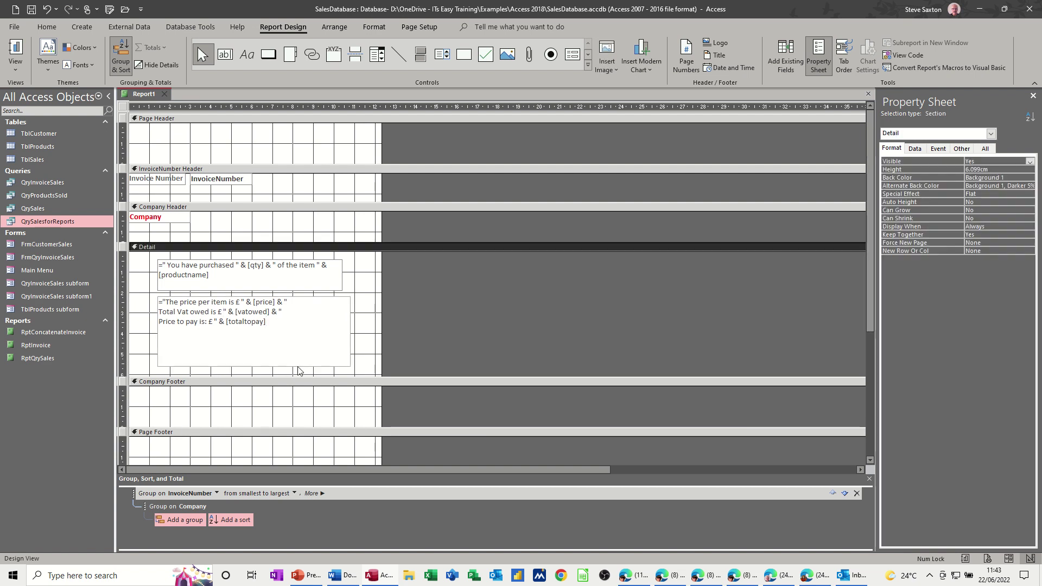
click(266, 366)
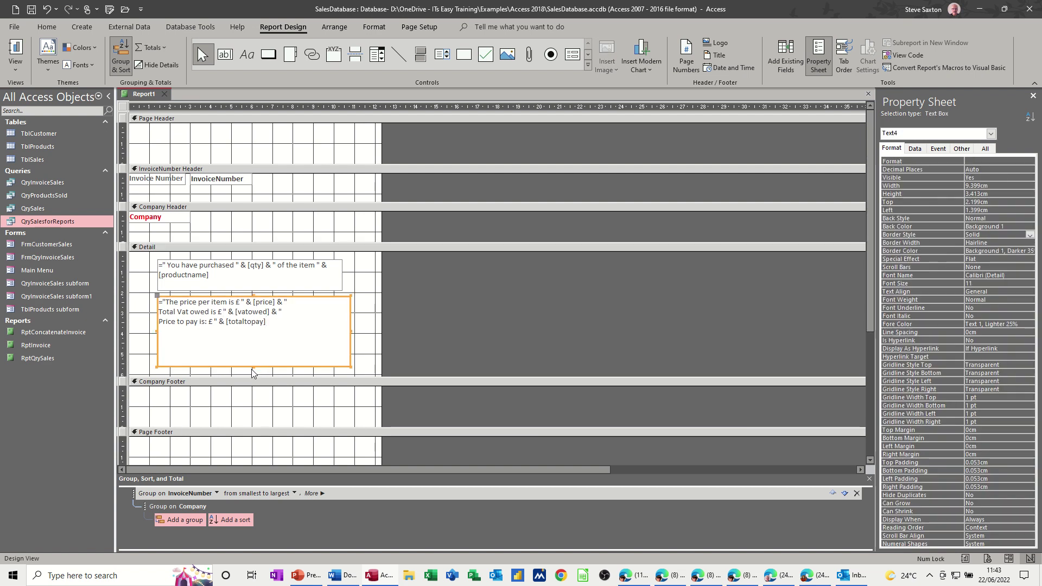
drag(254, 371, 254, 331)
Line both detail text boxes up at the left edge and tighten the Detail section
mouse_move(146, 256)
mouse_down()
mouse_move(242, 334)
mouse_move(362, 350)
mouse_up()
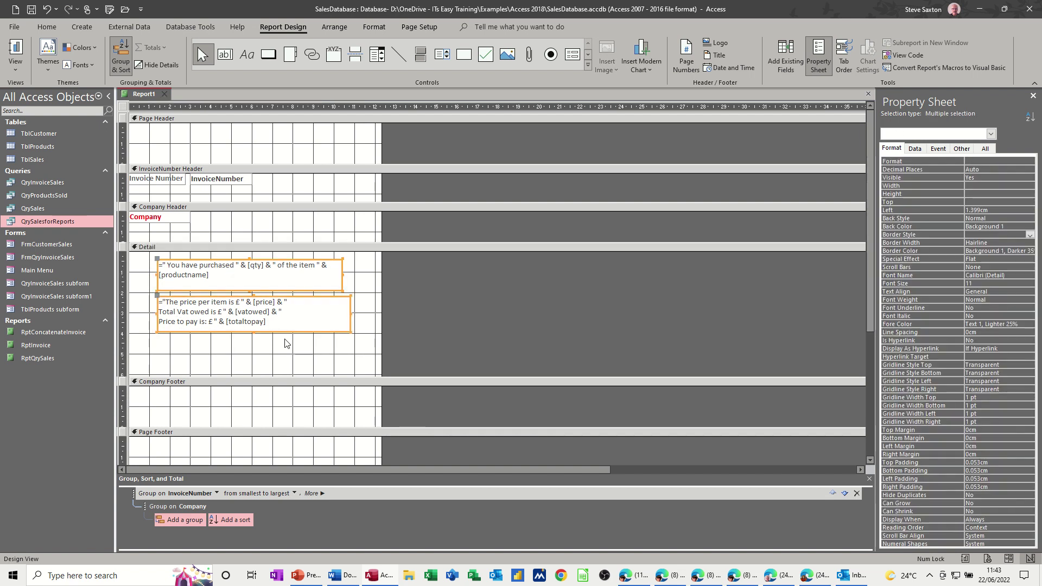
drag(276, 330, 248, 332)
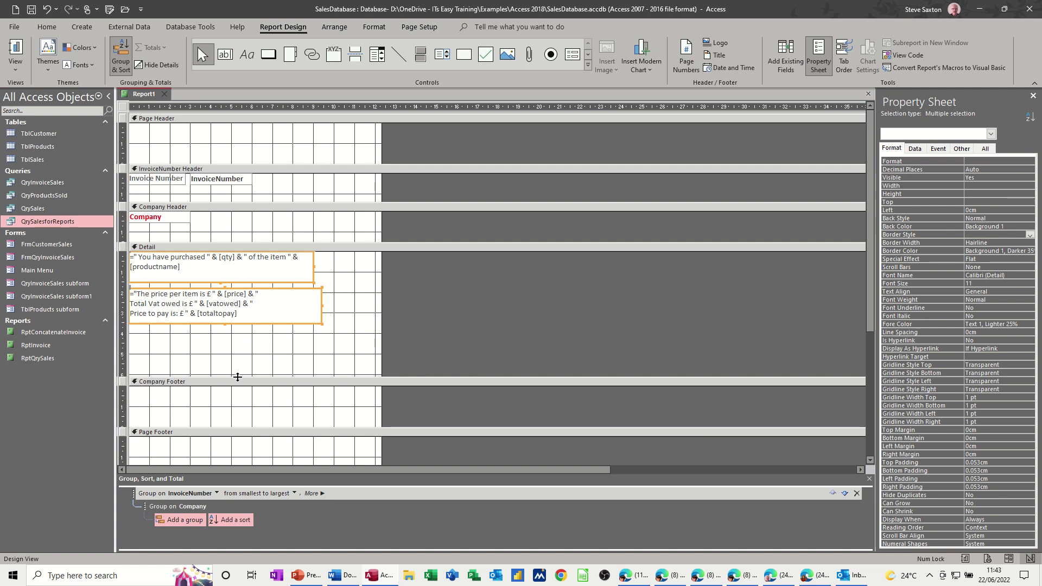
drag(234, 336, 233, 336)
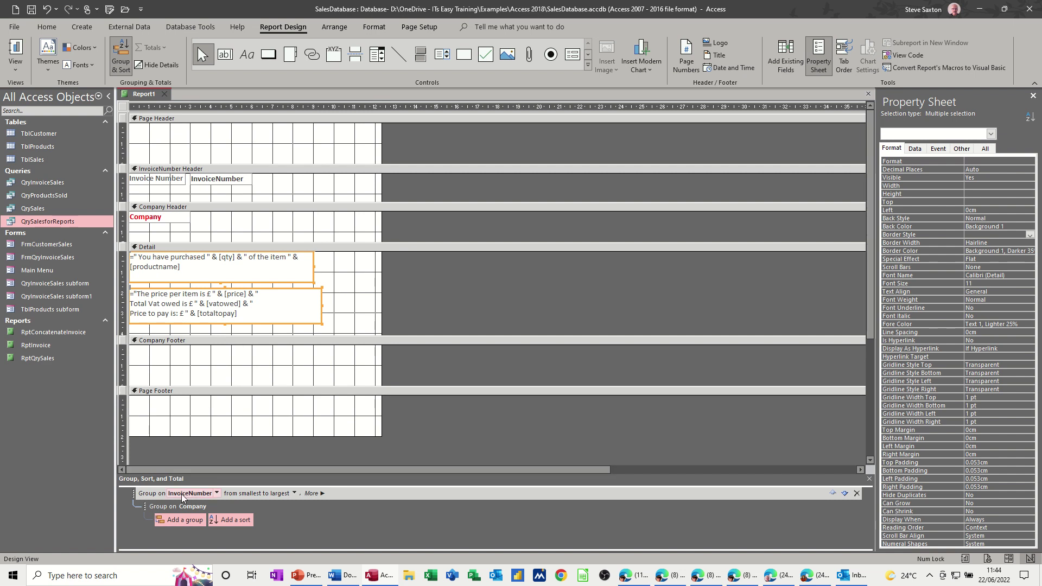
Give the InvoiceNumber group its own footer section in Group, Sort, and Total
click(321, 493)
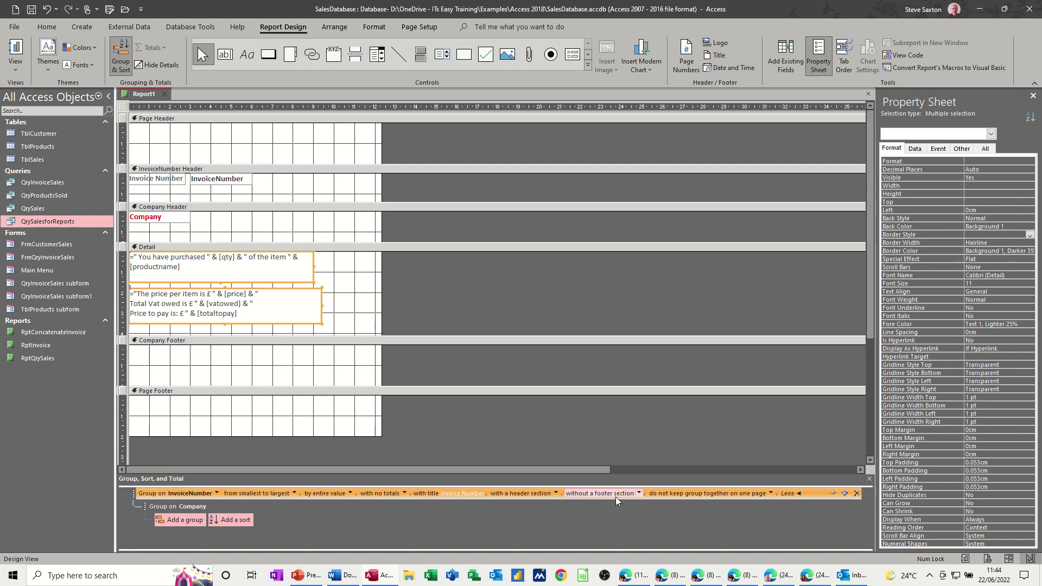
click(640, 493)
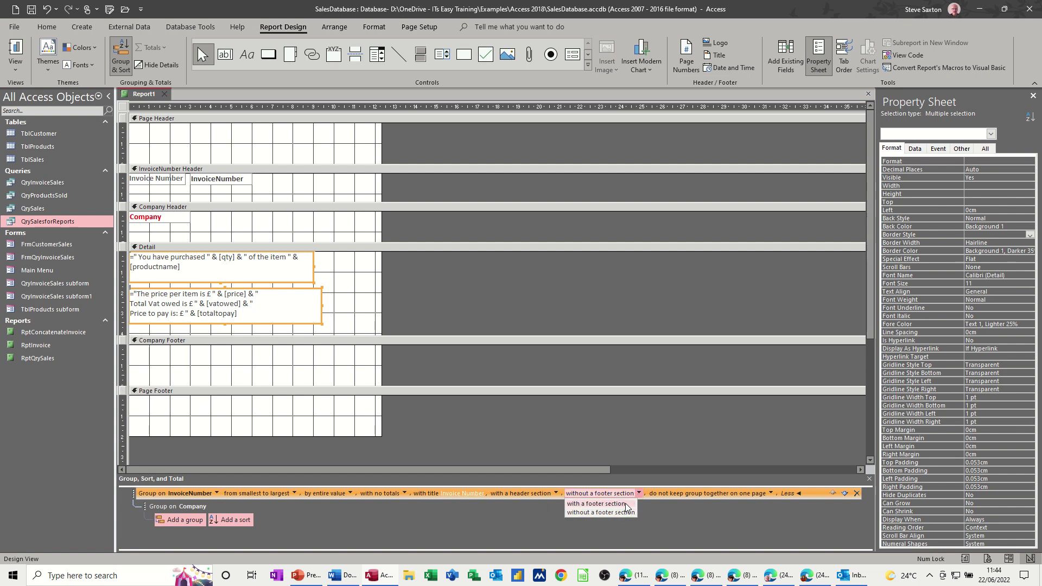
click(602, 504)
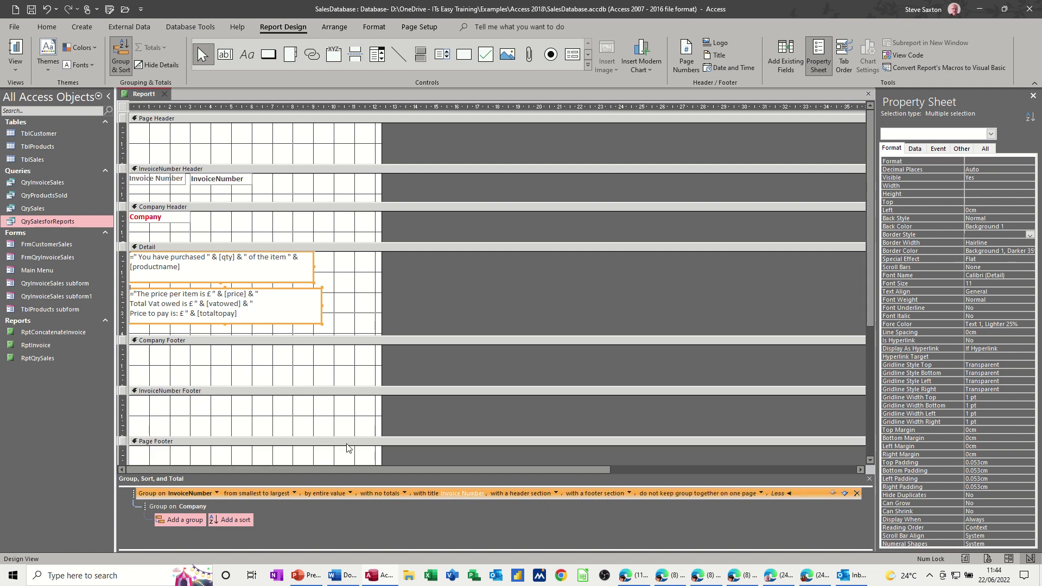
Shrink the Company Footer above the new InvoiceNumber Footer
click(274, 420)
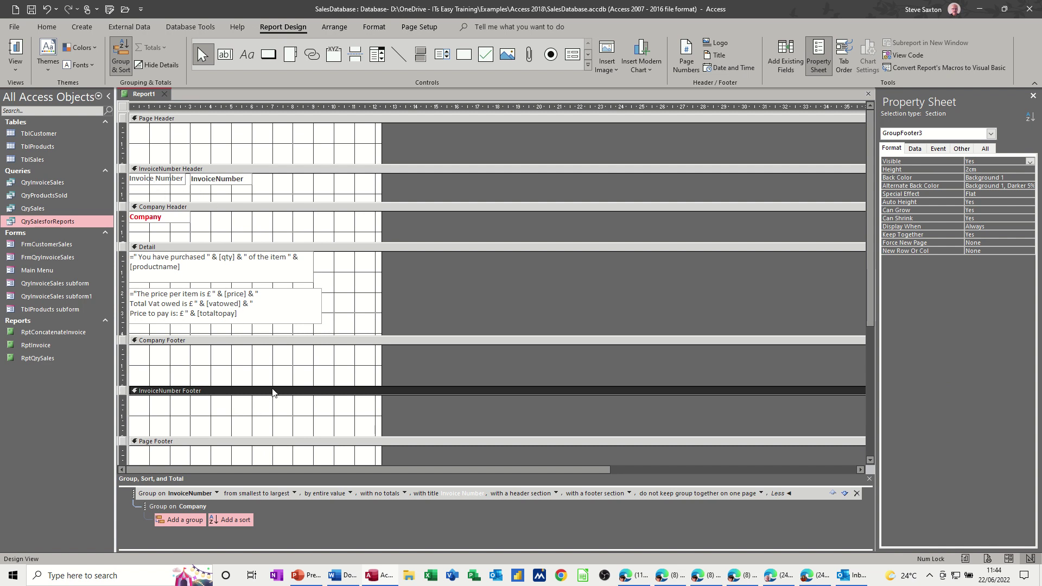
drag(272, 384, 268, 354)
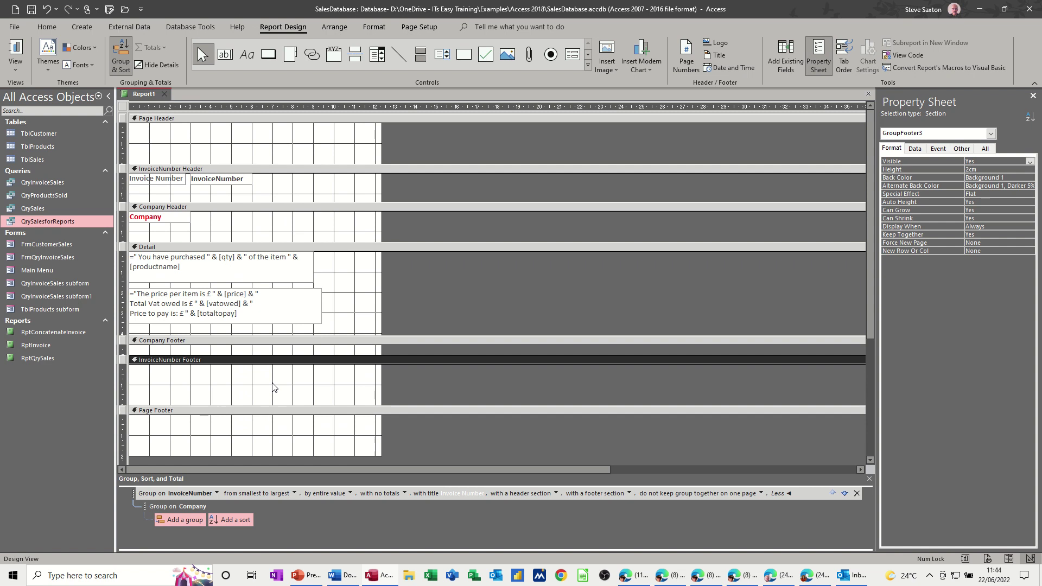
Add a text box in the InvoiceNumber Footer with an 'Invoice Total is £' sum expression
click(224, 59)
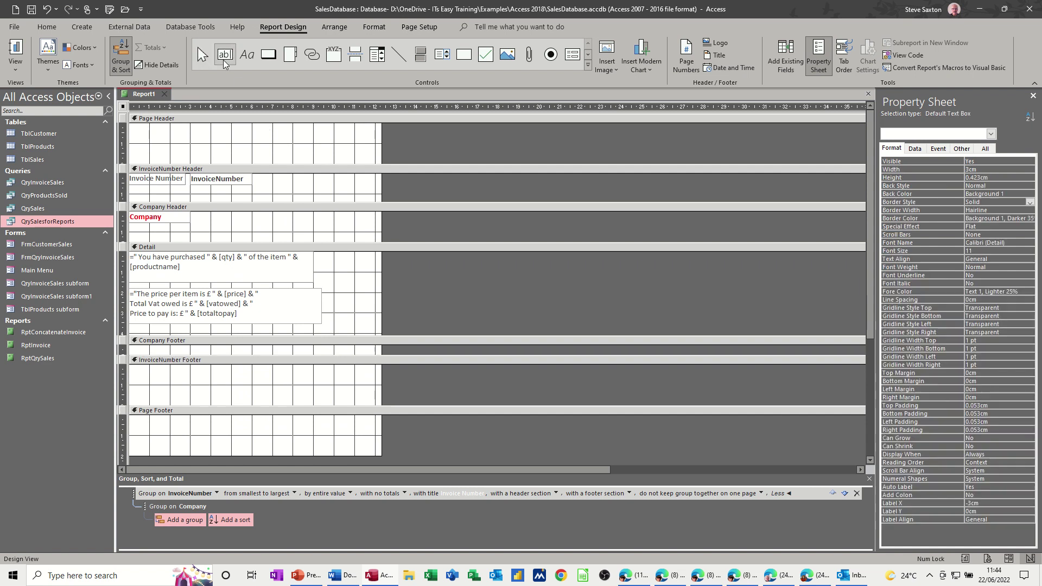
mouse_move(211, 368)
mouse_down()
mouse_move(235, 392)
mouse_move(415, 407)
mouse_up()
click(244, 380)
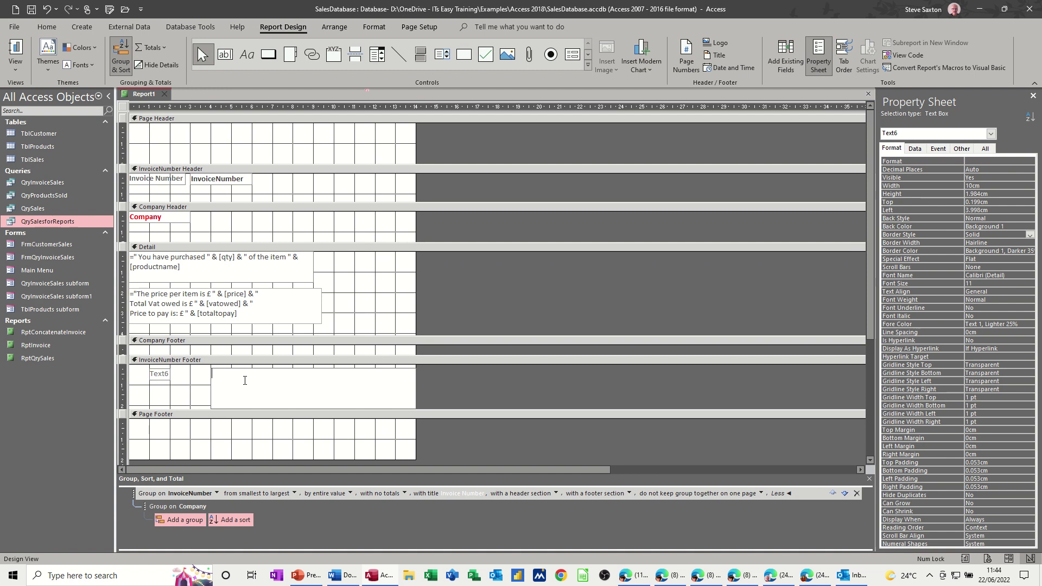
text(=")
text( Invoic)
text(e Tota)
text(l i)
text(s £ )
text(")
text(&s)
text(u)
text(m)
text(()
text([t)
text(otal)
text(topay)
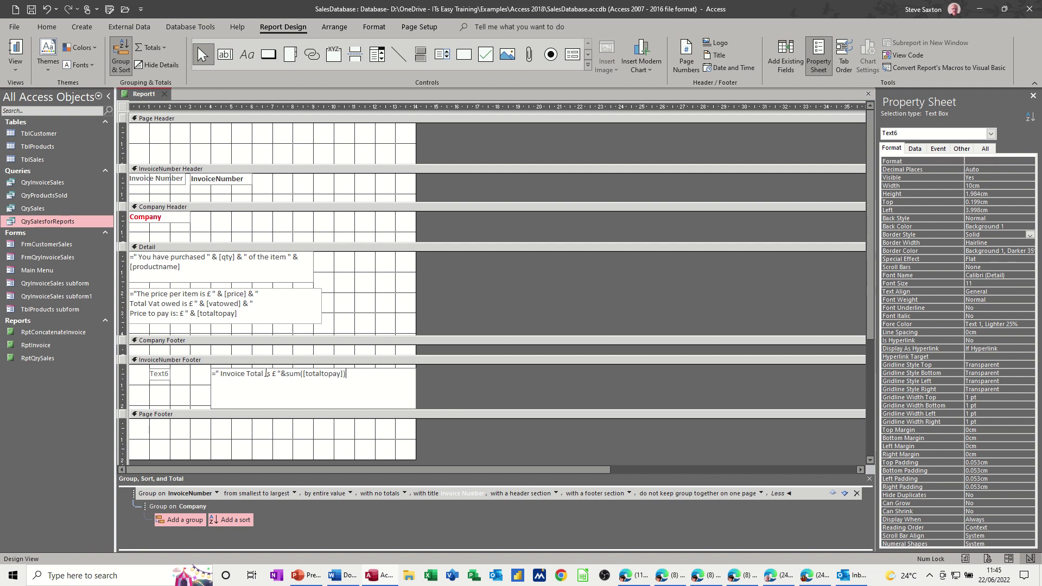
click(155, 376)
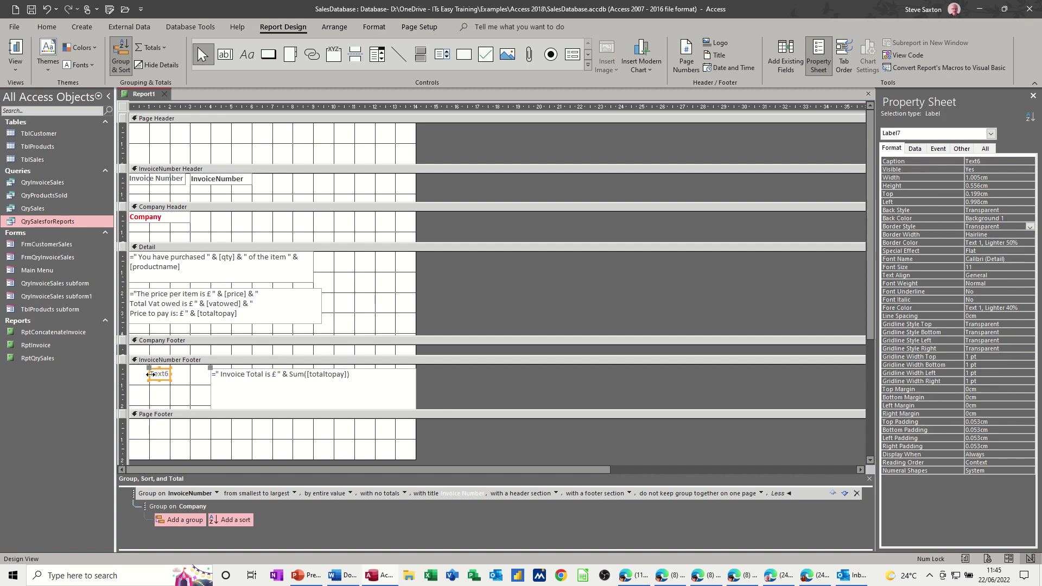
Delete the total's attached label and preview totals such as £780
key(Delete)
click(222, 389)
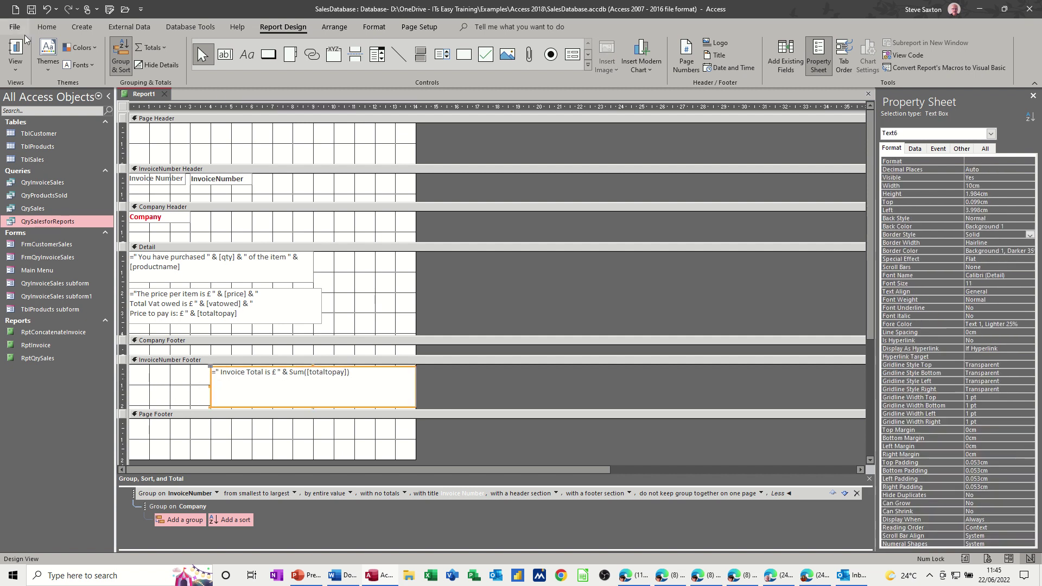
click(15, 51)
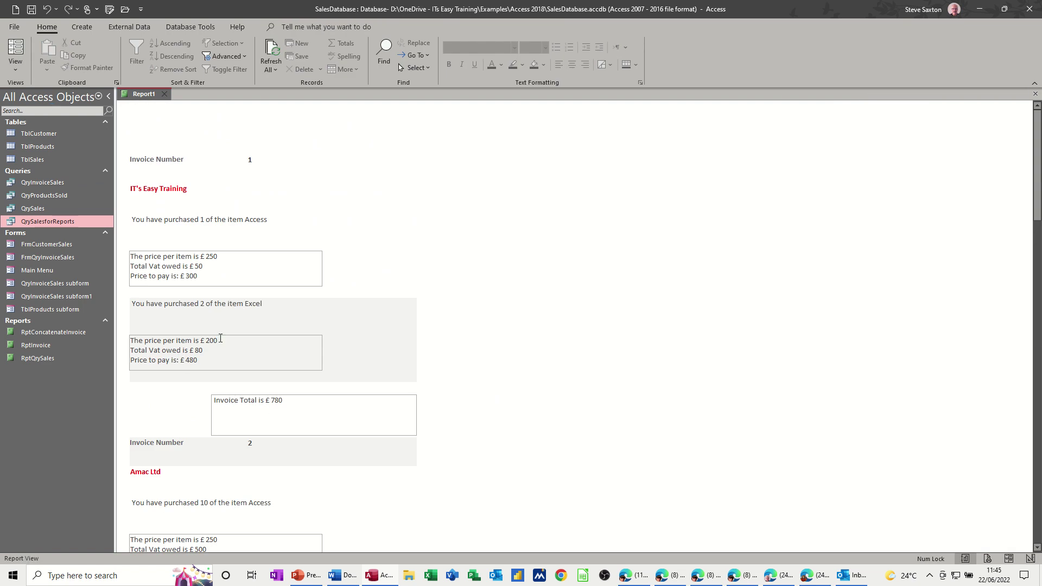
click(15, 74)
Move the invoice total box flush left, make it borderless and bold
click(34, 167)
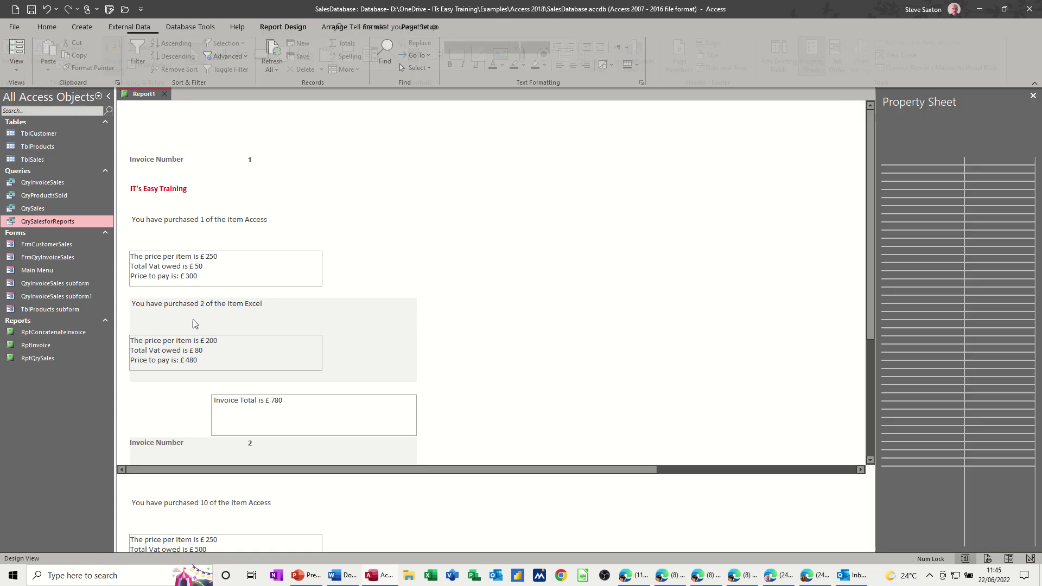
drag(213, 370, 132, 369)
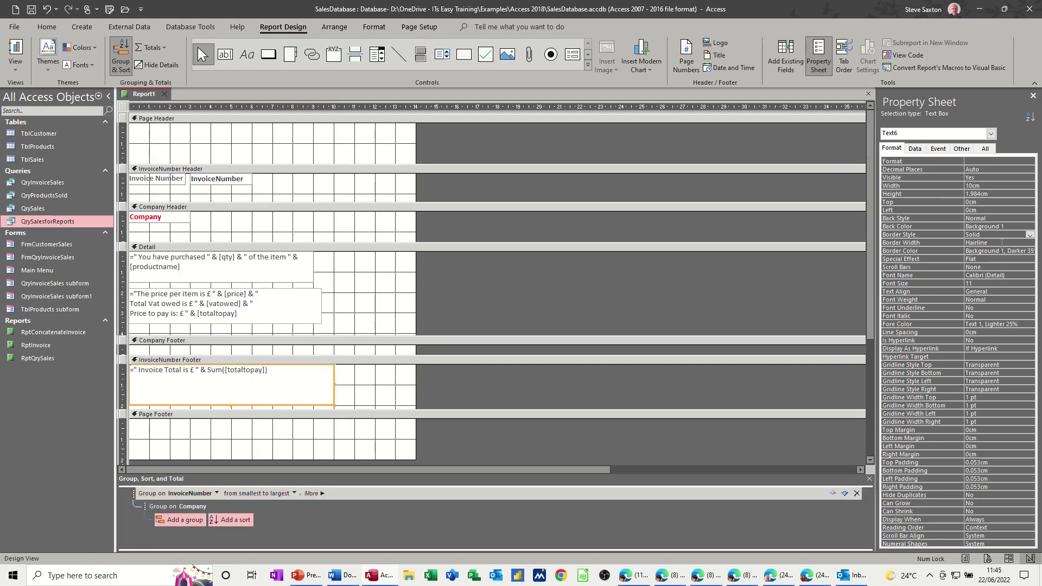
click(1029, 235)
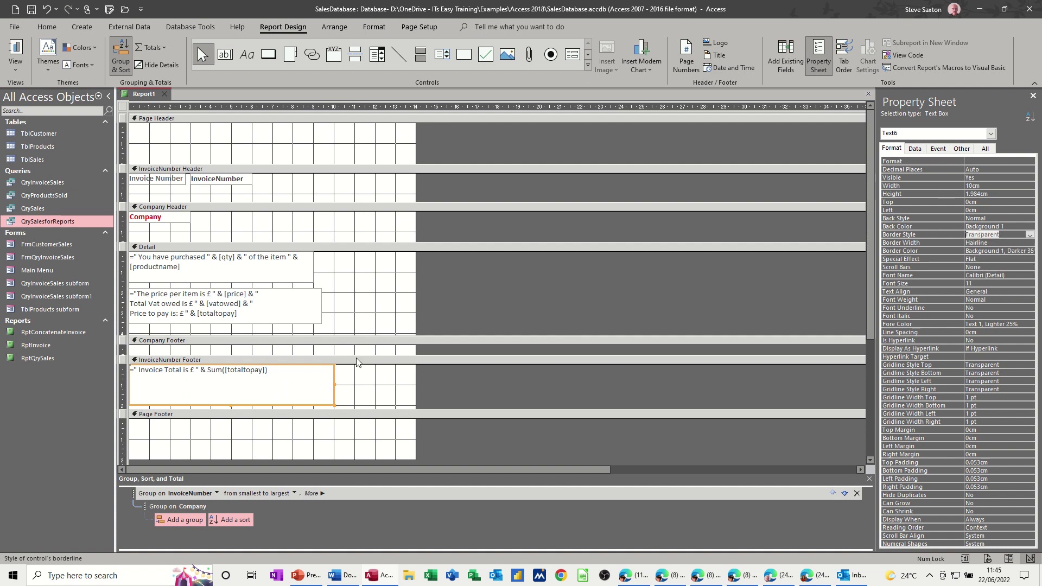
click(352, 391)
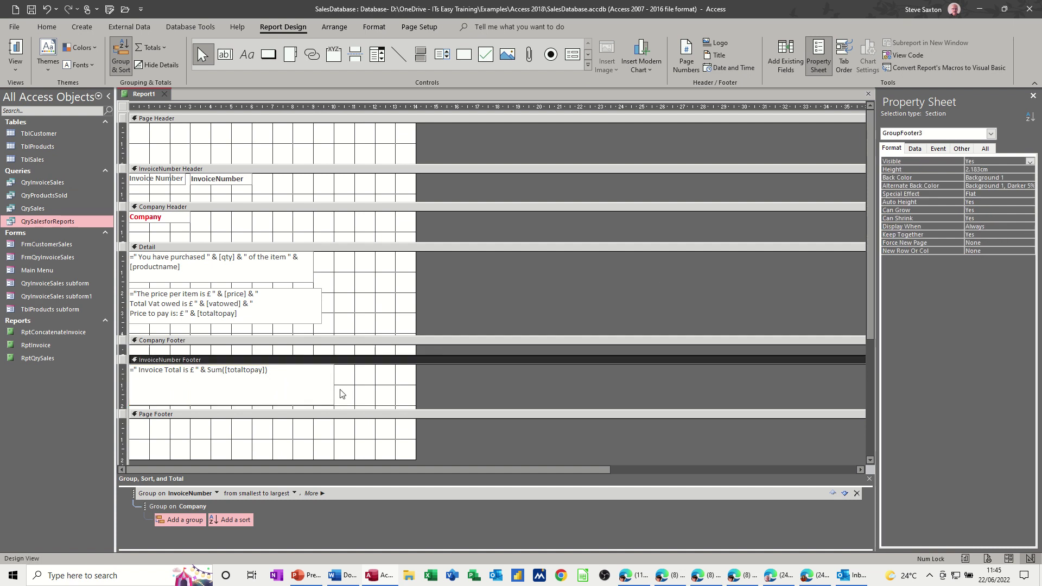
key(ctrl+b)
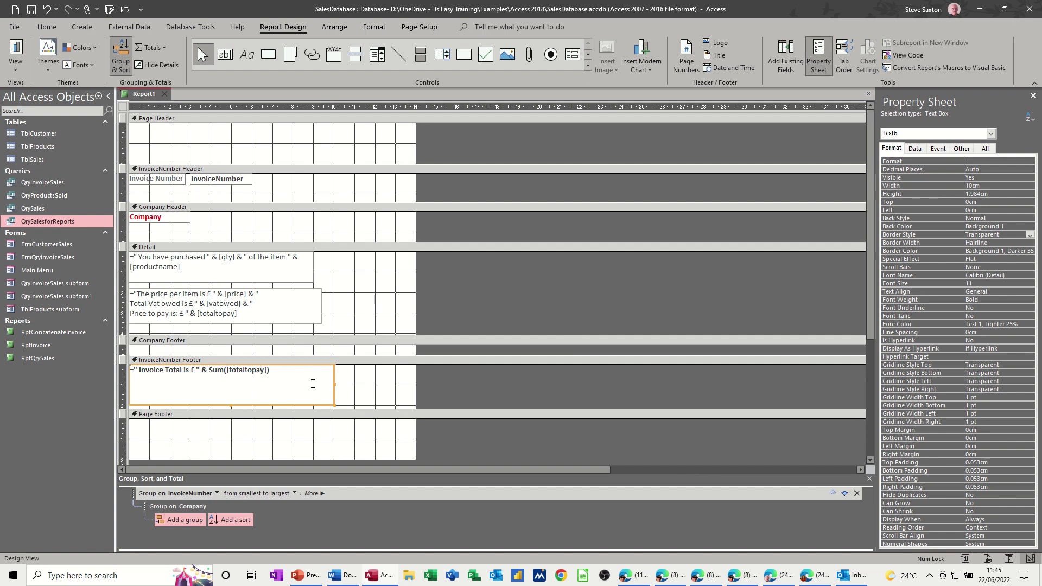
Set both detail sentence boxes to a Transparent border style
click(244, 305)
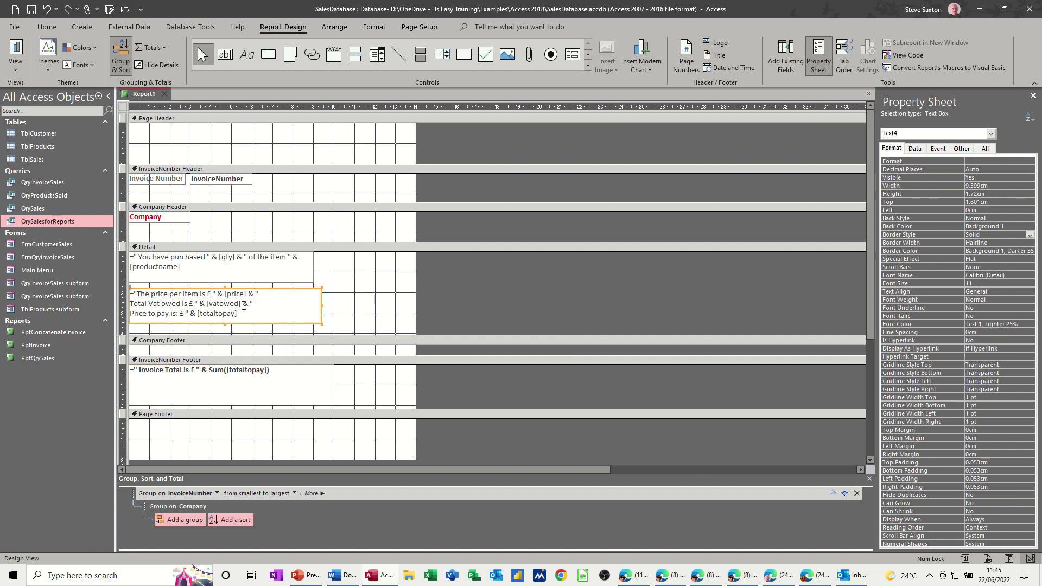
key(Caps_Lock)
click(238, 273)
drag(346, 315, 258, 255)
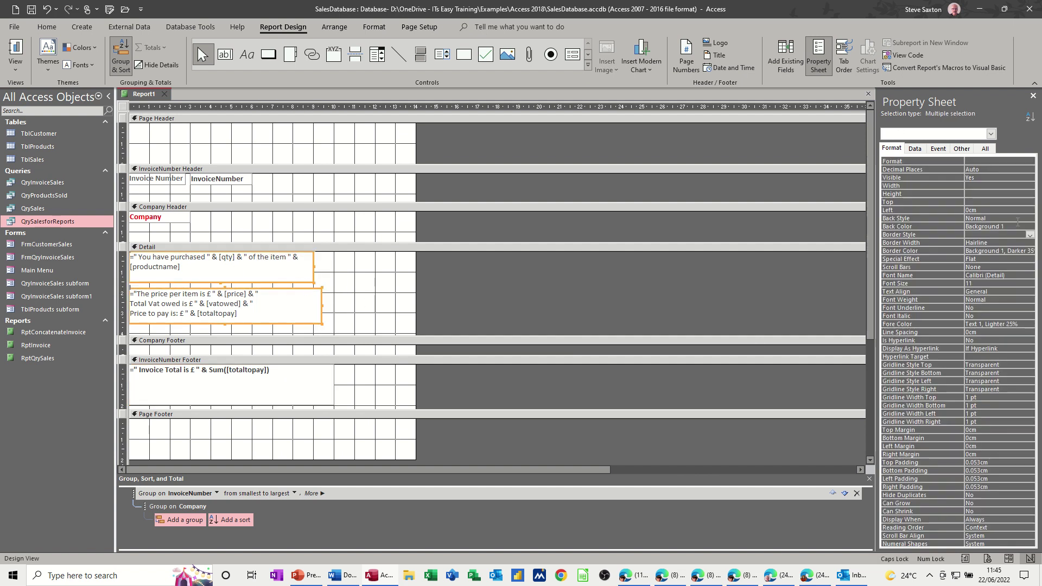
click(1029, 243)
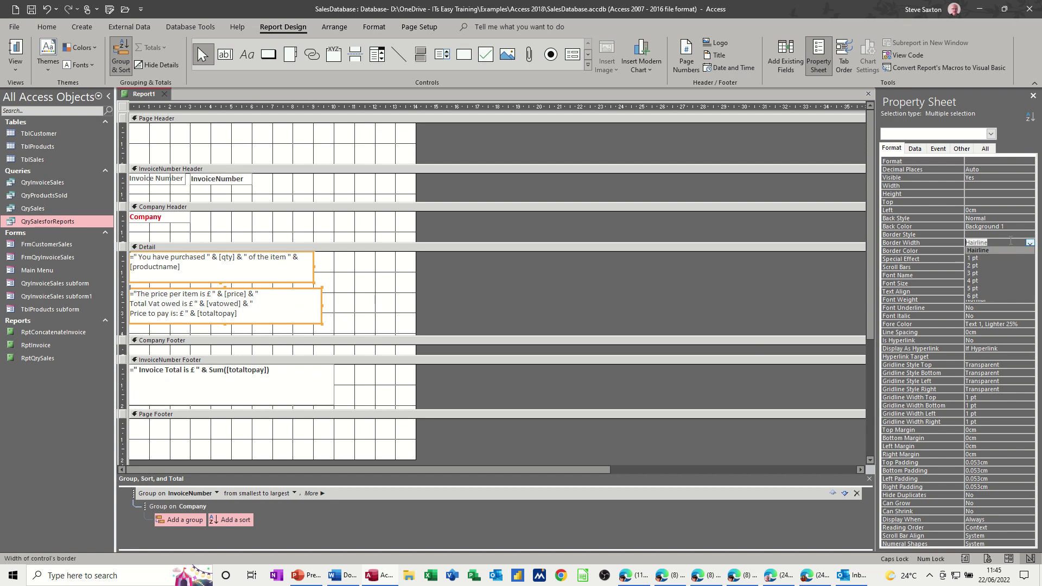
click(1024, 235)
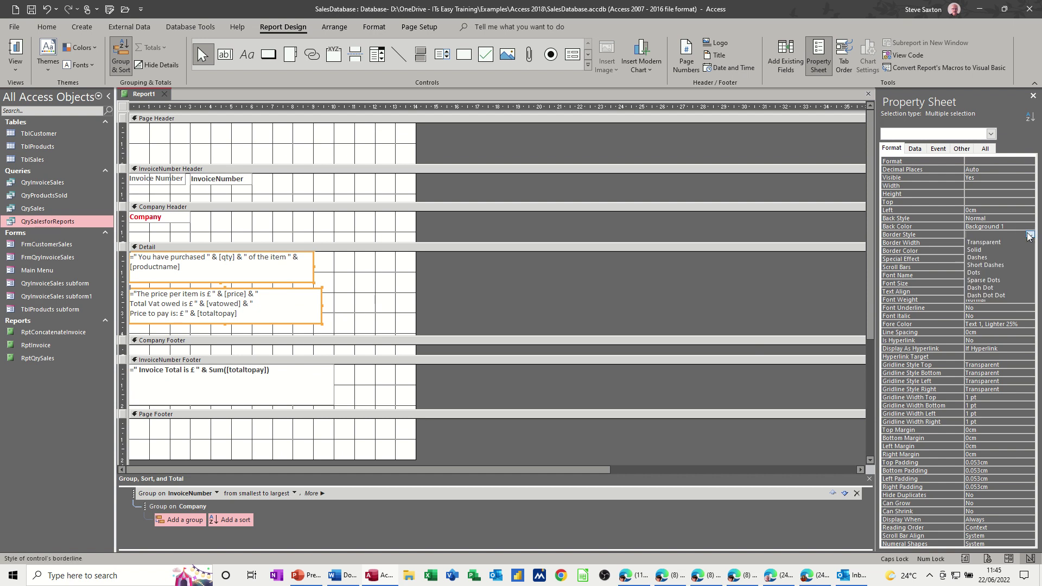
click(1029, 235)
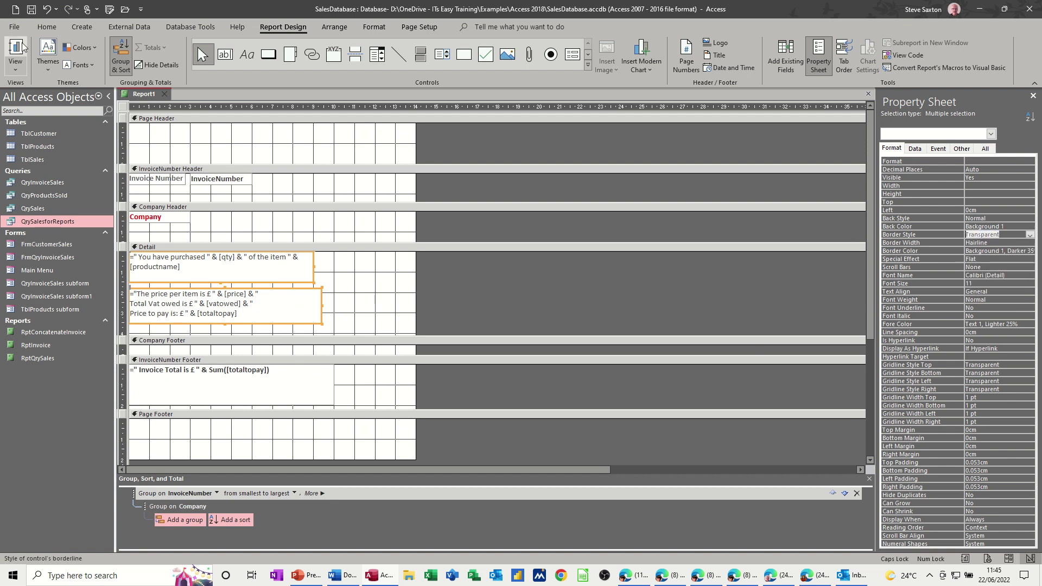
Preview the reformatted report and return to Design View
click(15, 56)
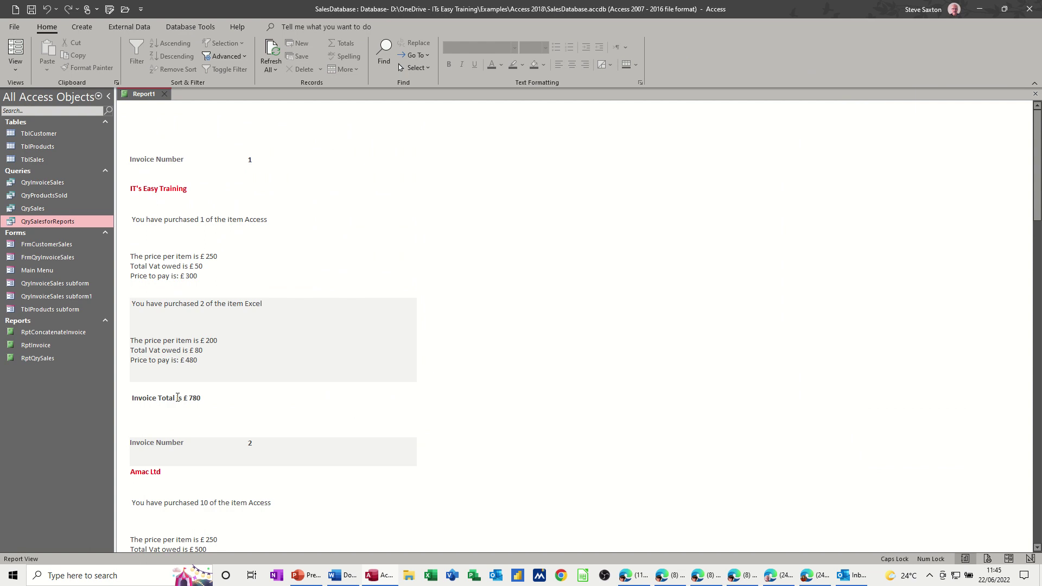
click(16, 67)
click(45, 170)
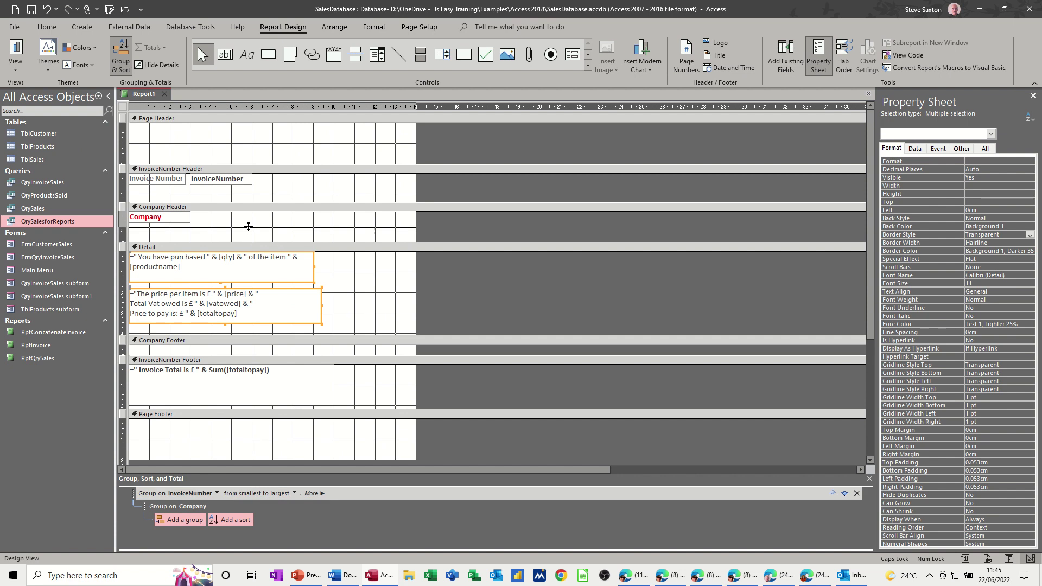
Shrink the Company Header, collapse the Company Footer, and check the preview
drag(252, 240, 248, 224)
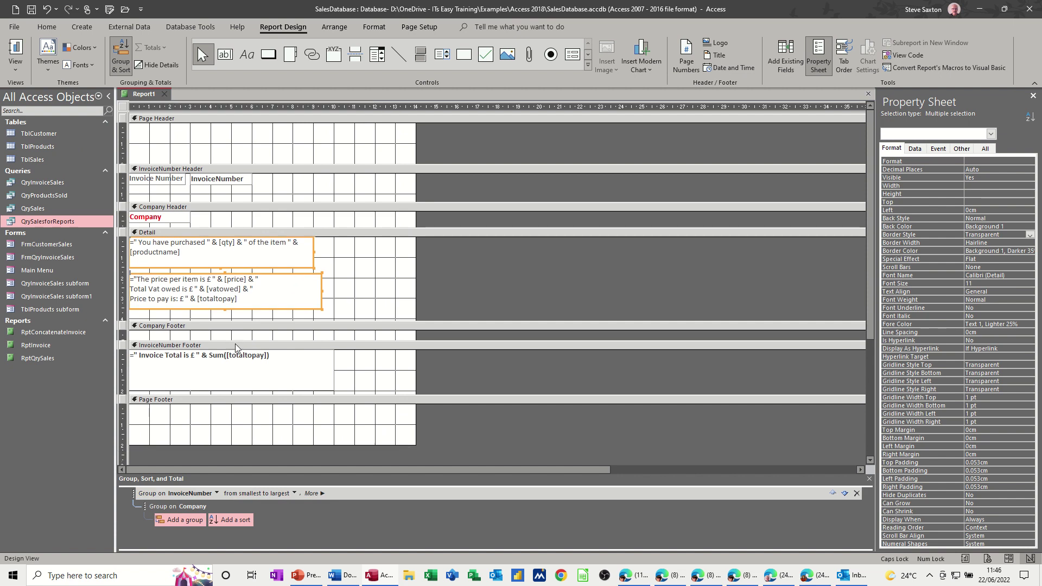
drag(235, 341, 236, 331)
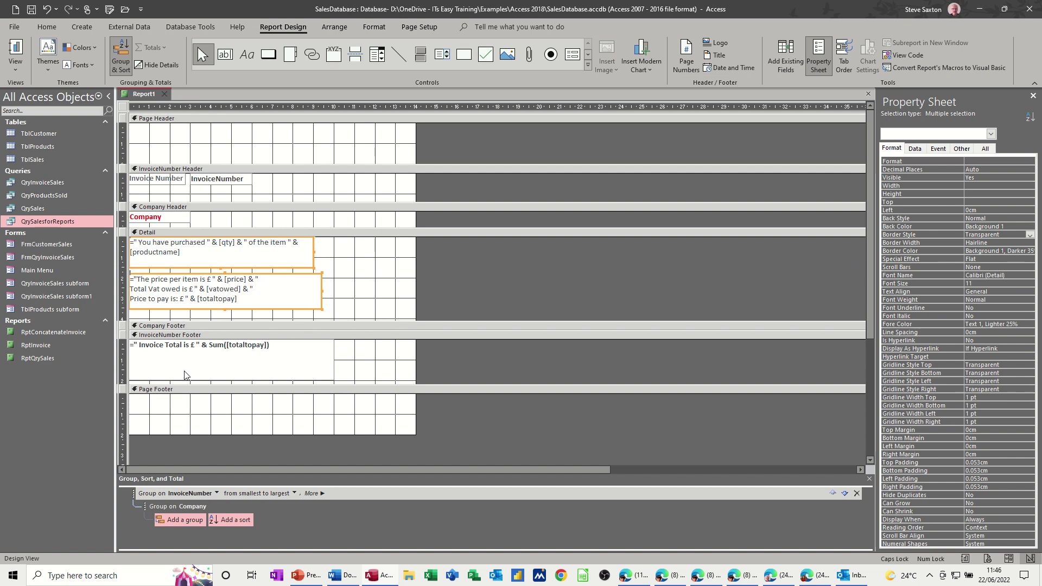
click(17, 53)
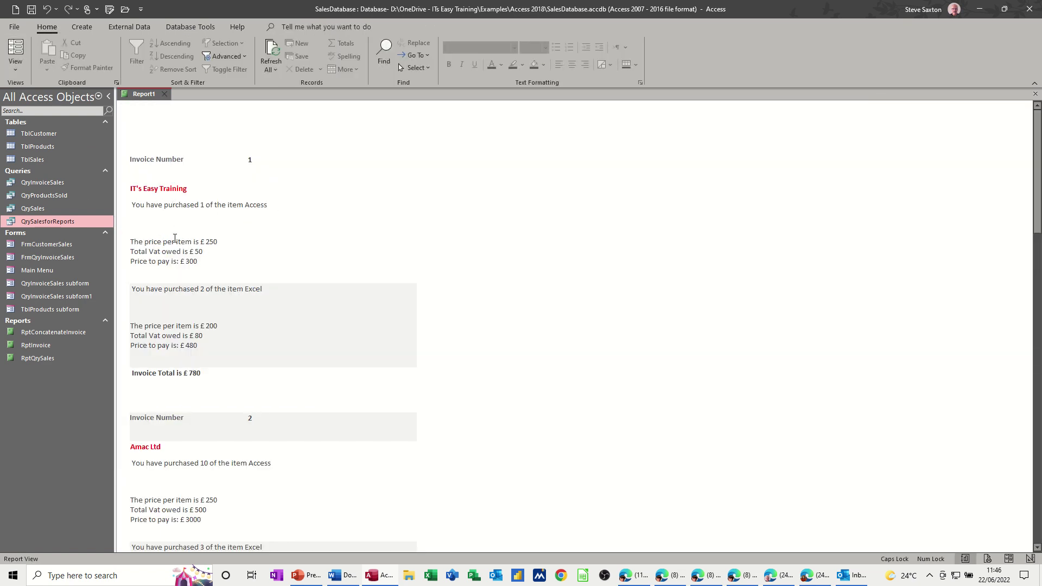
click(15, 70)
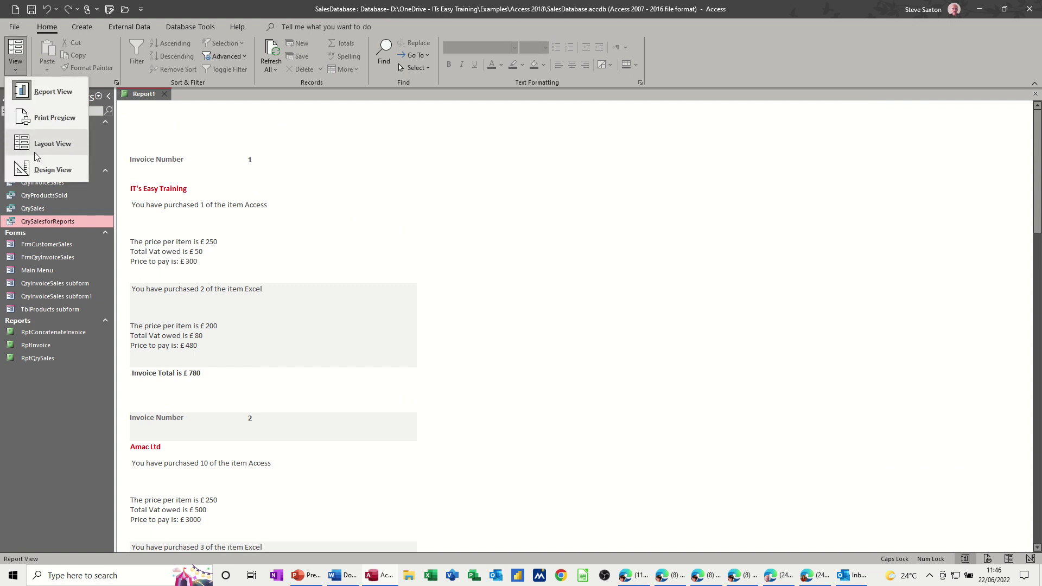
click(40, 169)
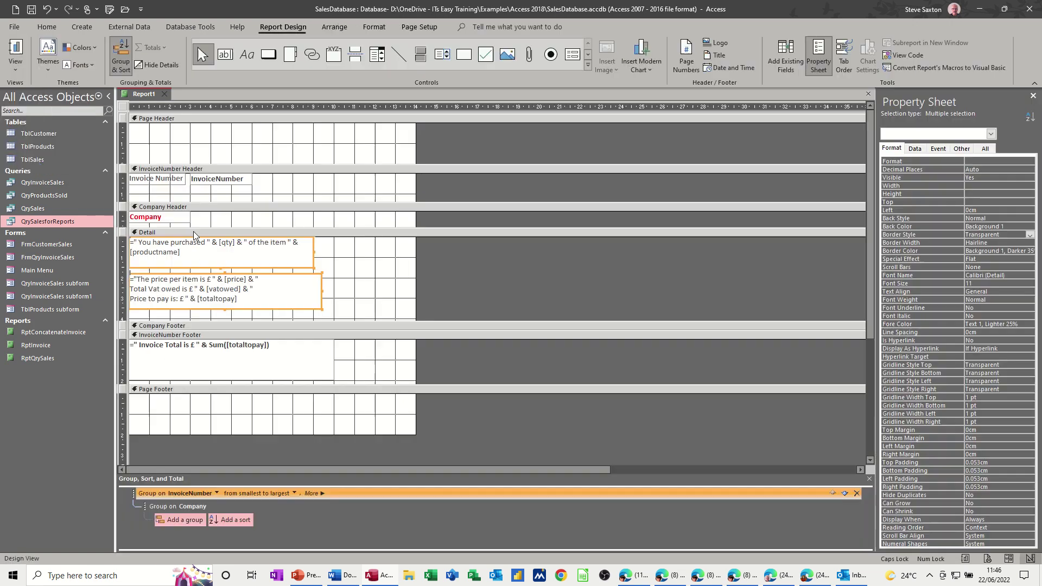
Shrink the InvoiceNumber Header section and check the compact preview
click(215, 199)
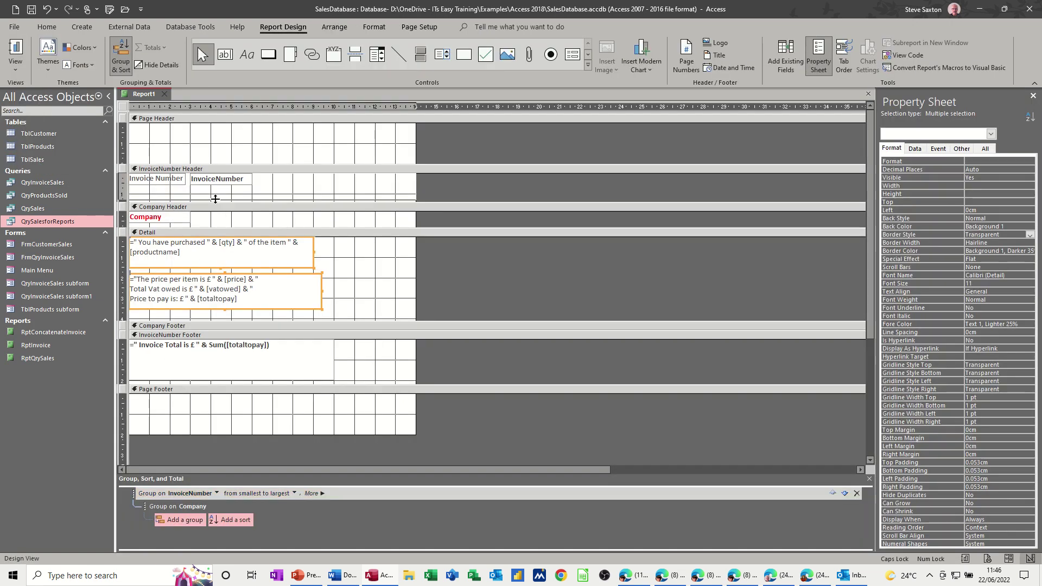
drag(214, 199, 214, 185)
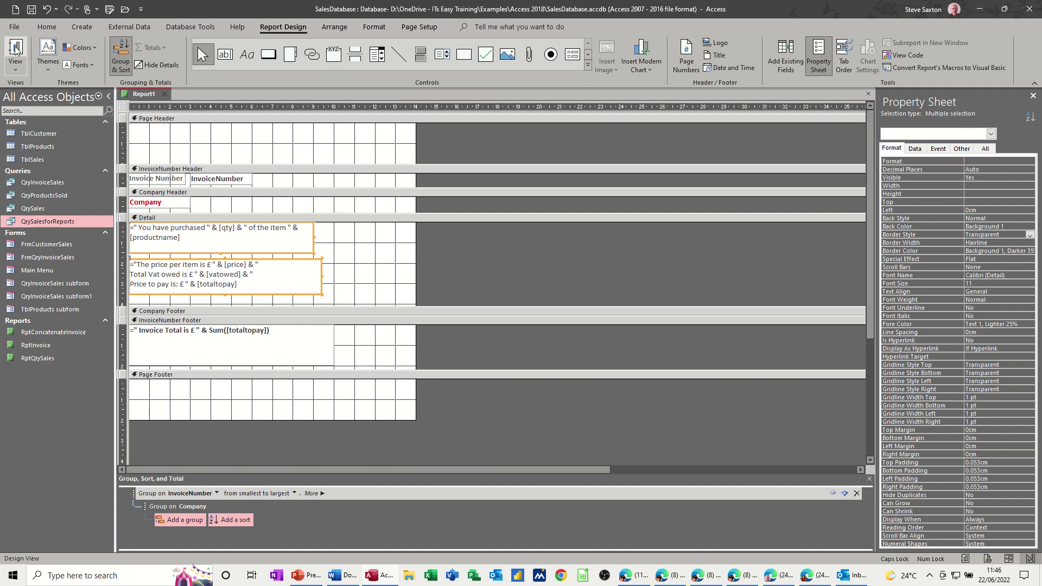
click(16, 49)
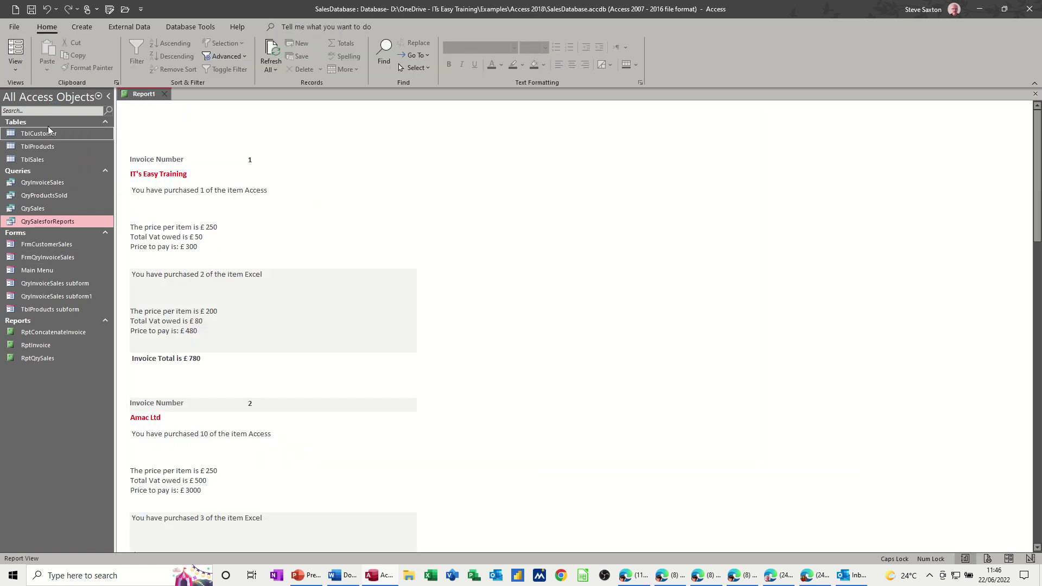
click(16, 67)
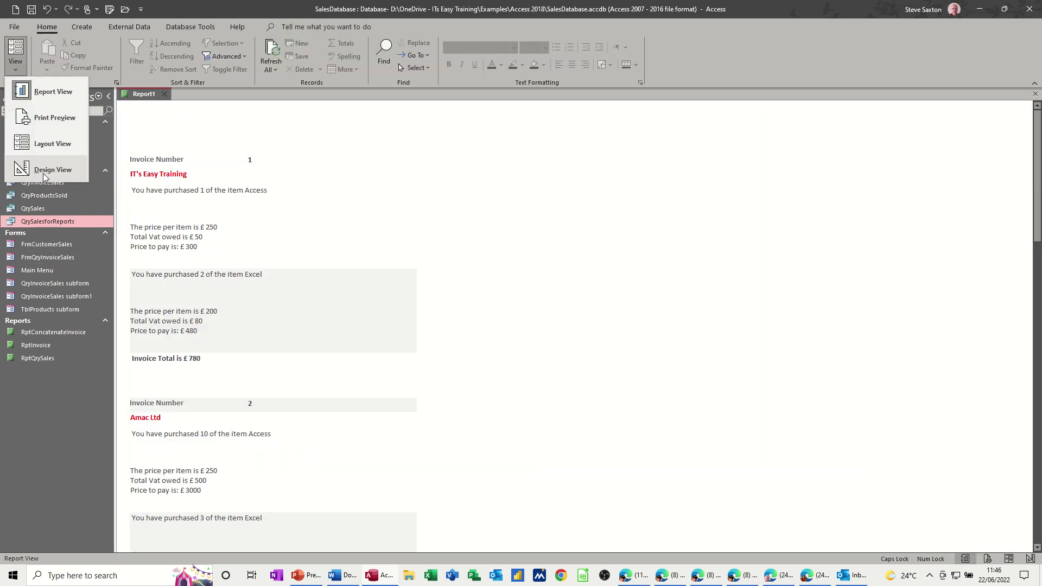
click(44, 172)
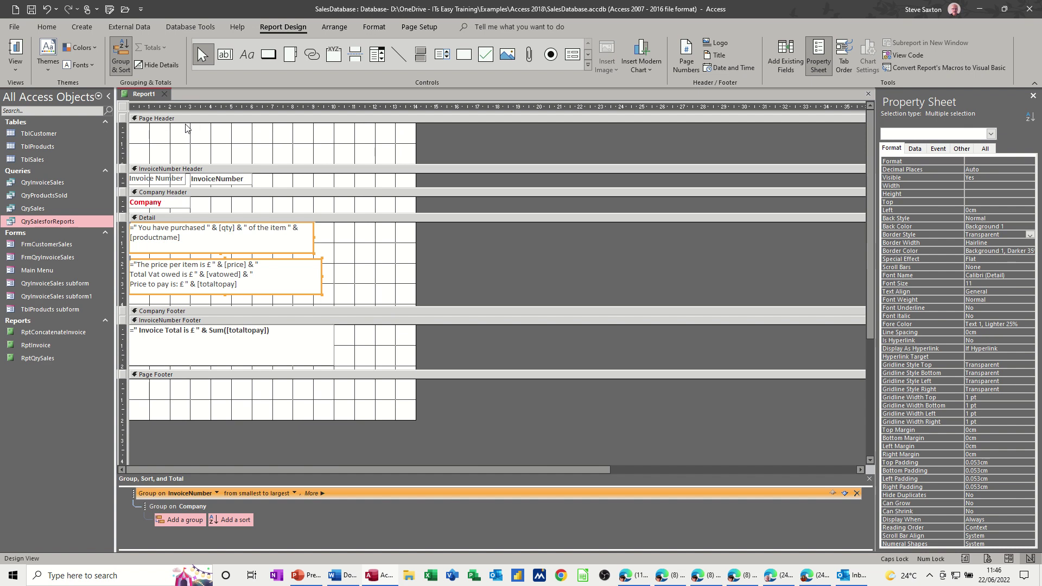
Add a Report Header/Footer from the Page Header's context menu and preview it
right_click(216, 121)
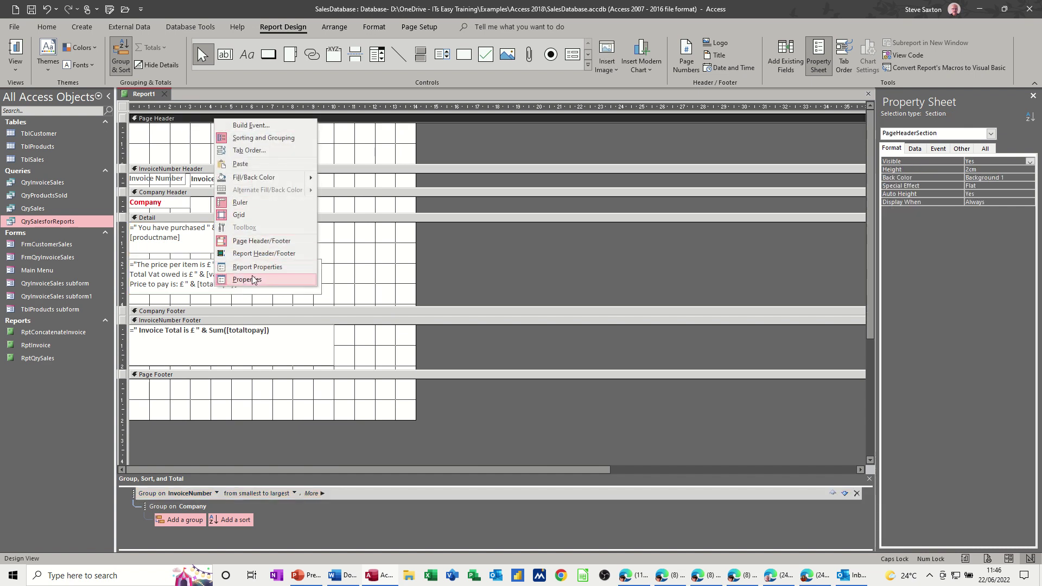
click(248, 254)
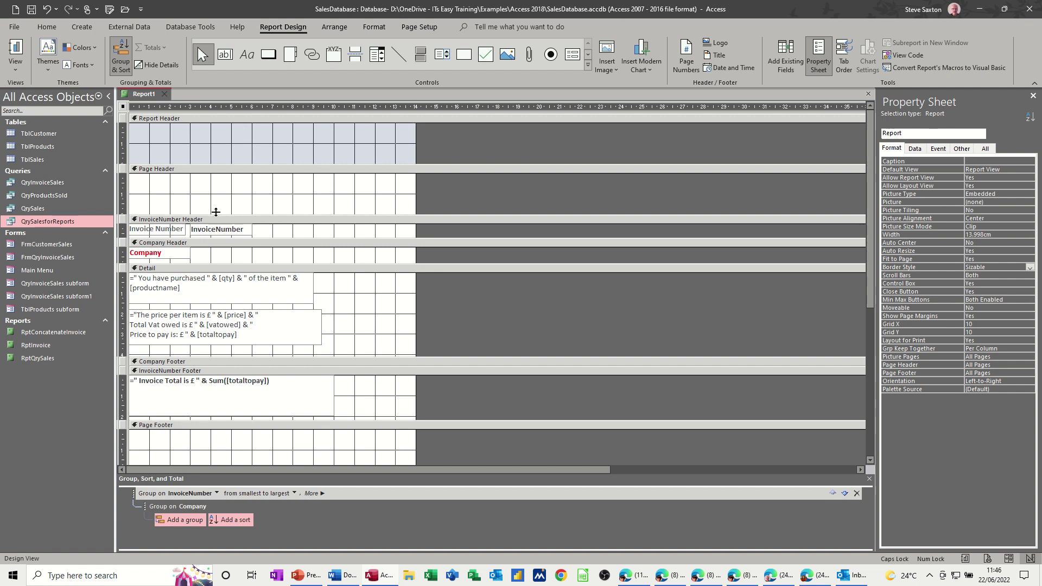
click(17, 51)
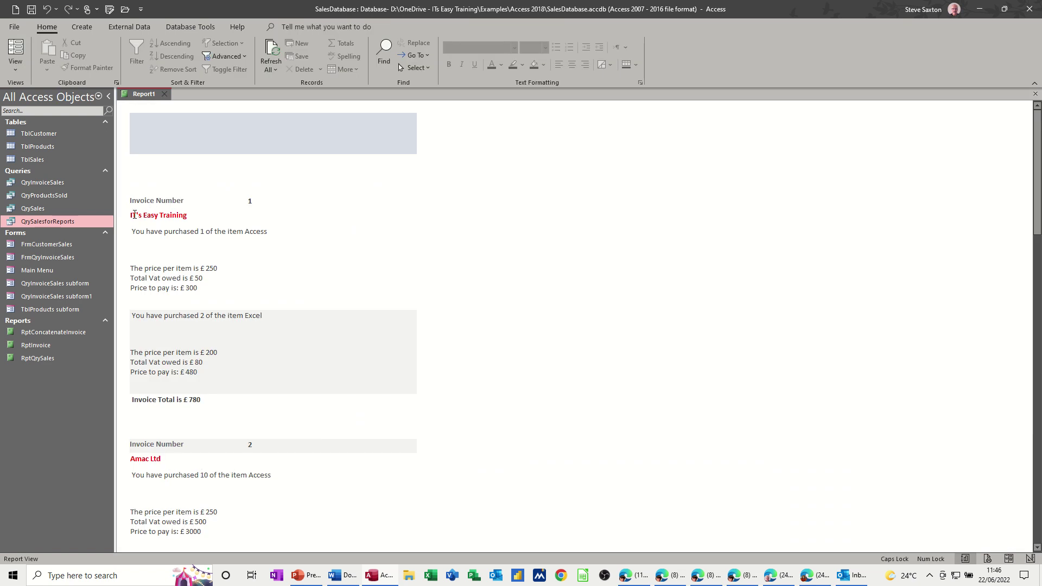